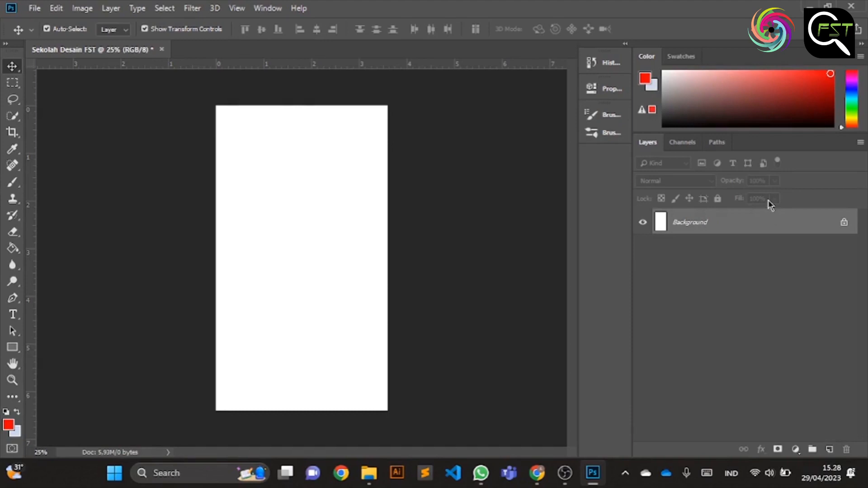
- Open the recently used file FST.psd
click(35, 8)
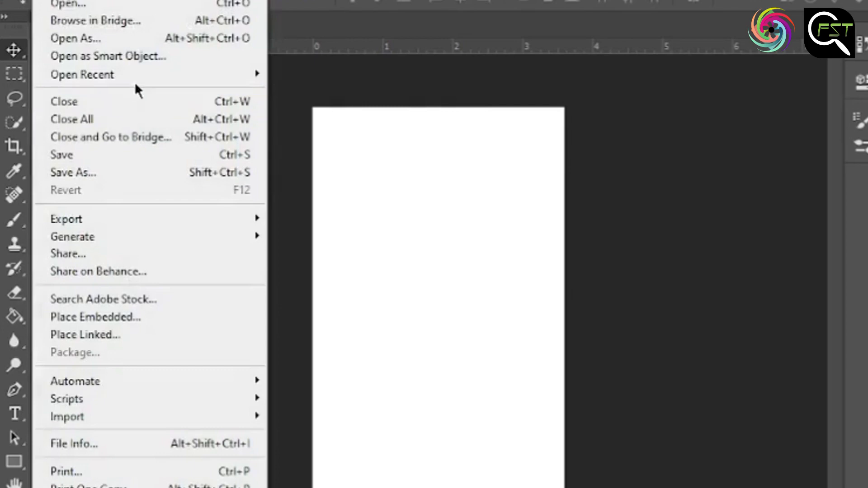
mouse_move(135, 81)
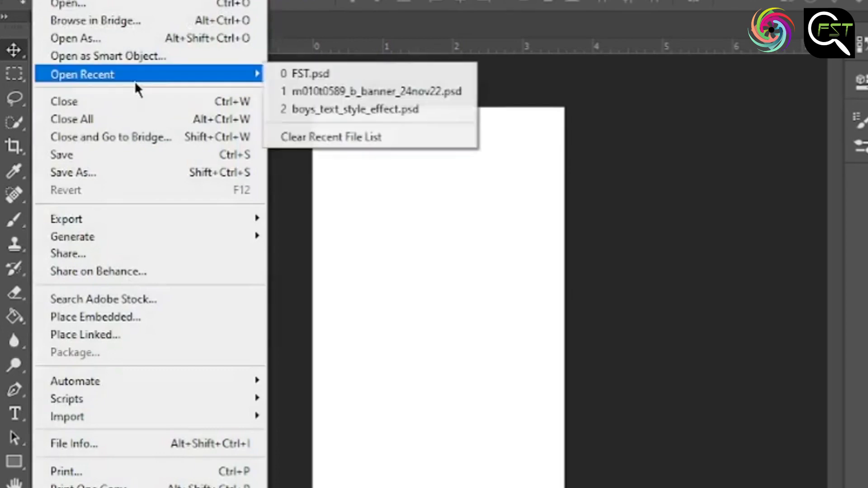
click(303, 72)
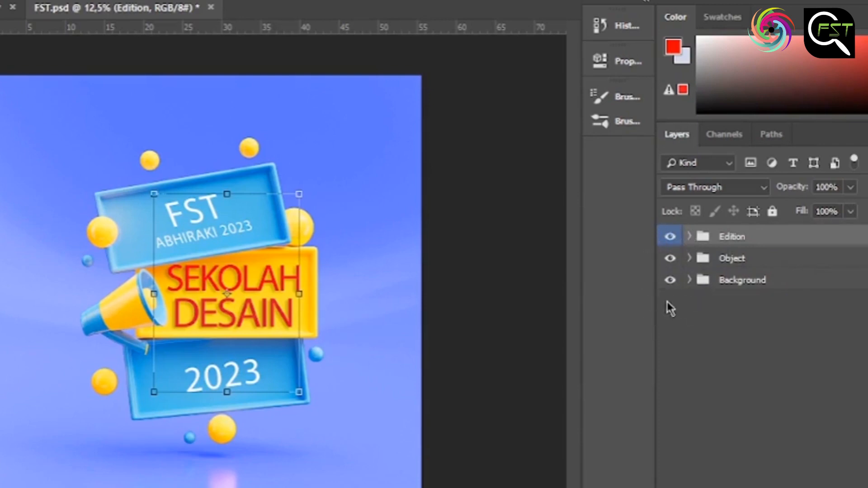
- Hide the Background, Object and Edition groups one by one, show all three again, and deselect the layers
click(670, 280)
click(670, 258)
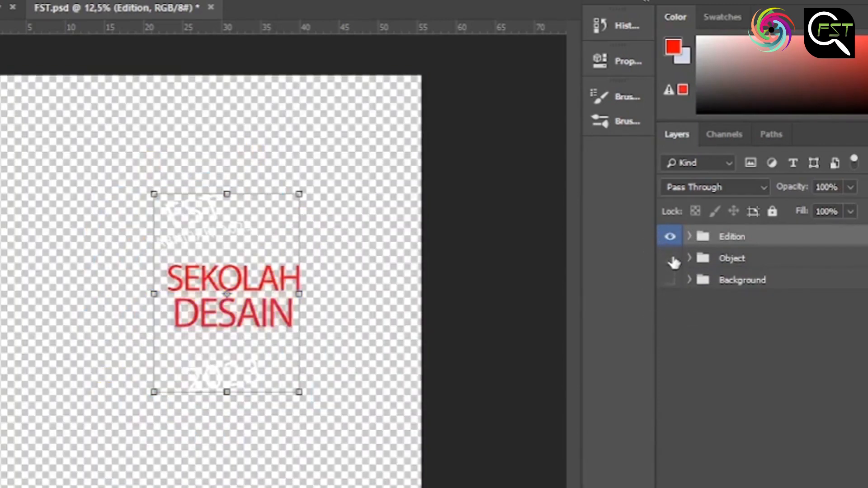
click(670, 236)
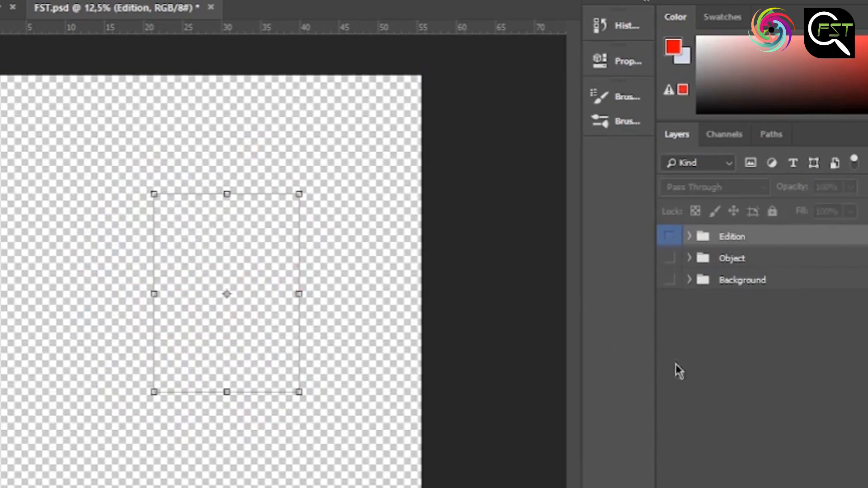
click(670, 237)
click(670, 259)
click(670, 280)
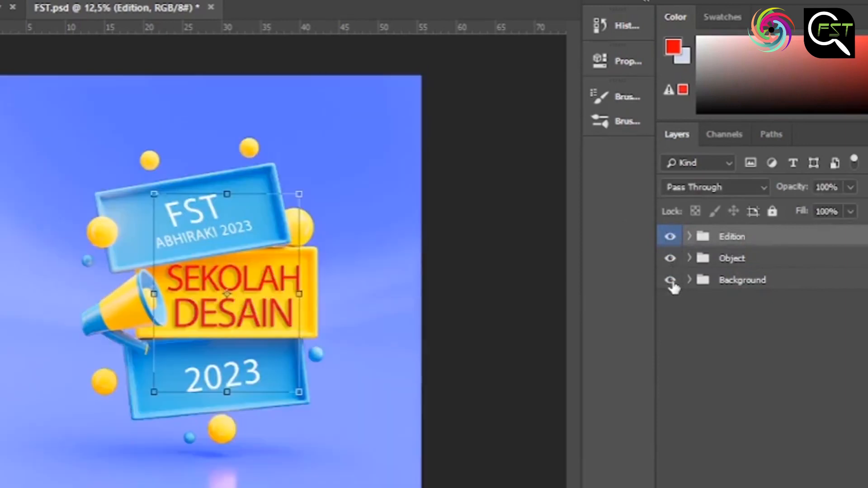
click(729, 374)
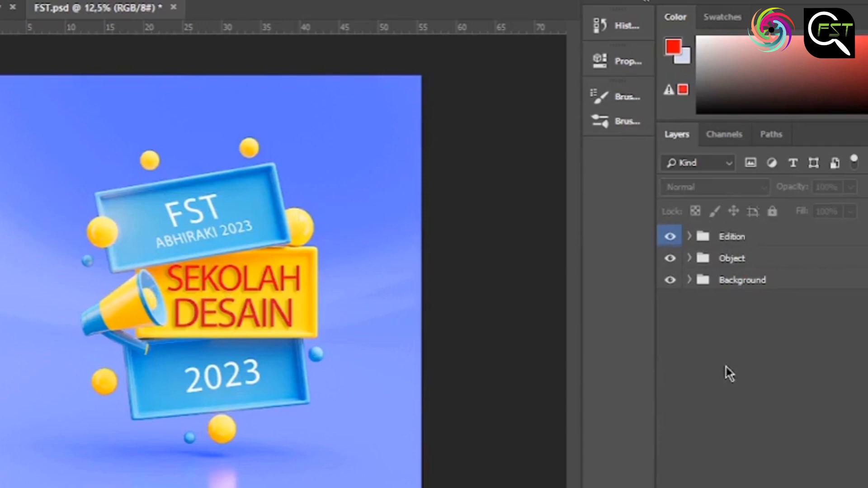
- Rename the Edition group as kata
double_click(742, 240)
key(BackSpace)
text(kata)
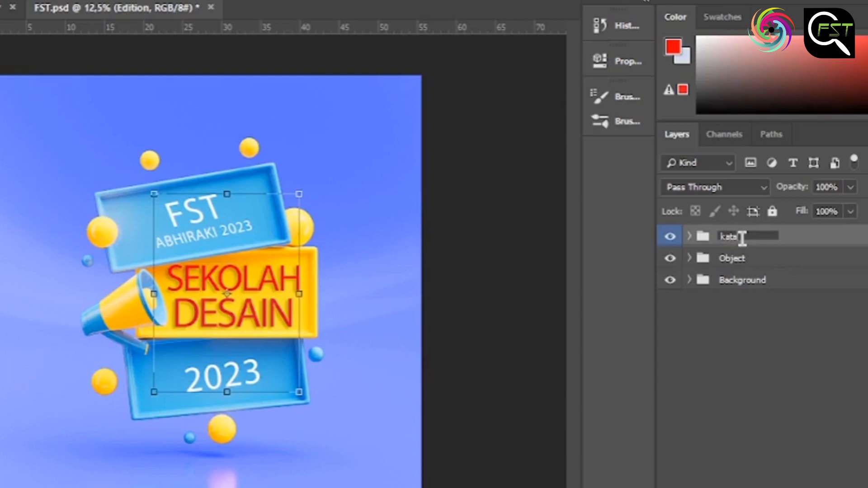
key(Return)
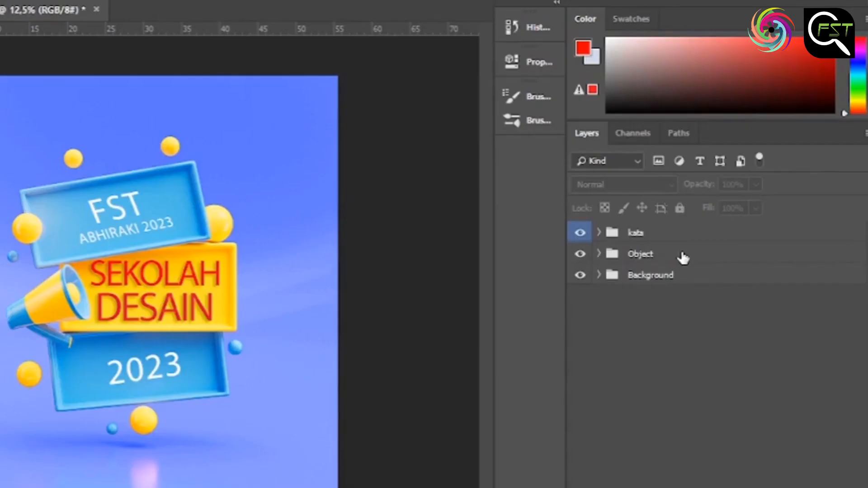
- Duplicate the Object group with Layer Via Copy
click(679, 254)
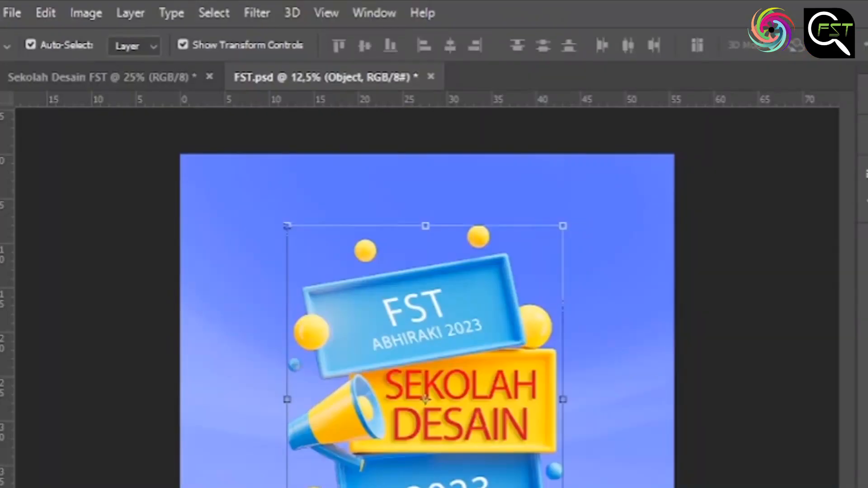
click(126, 12)
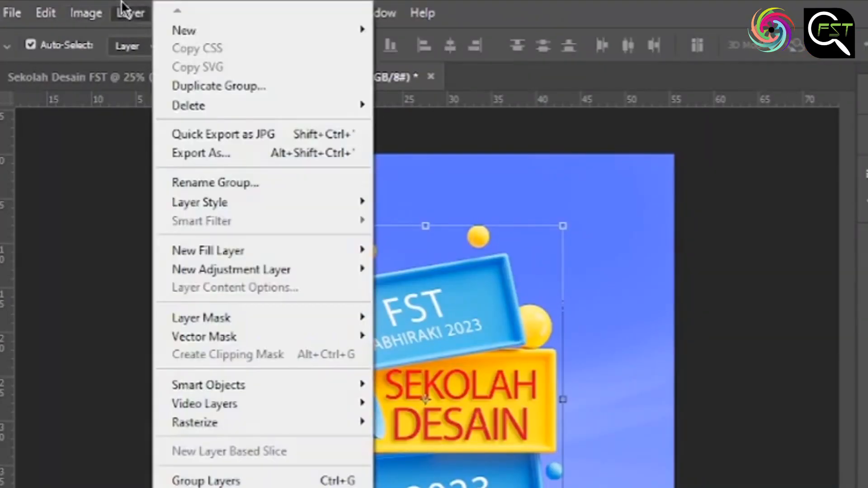
mouse_move(231, 33)
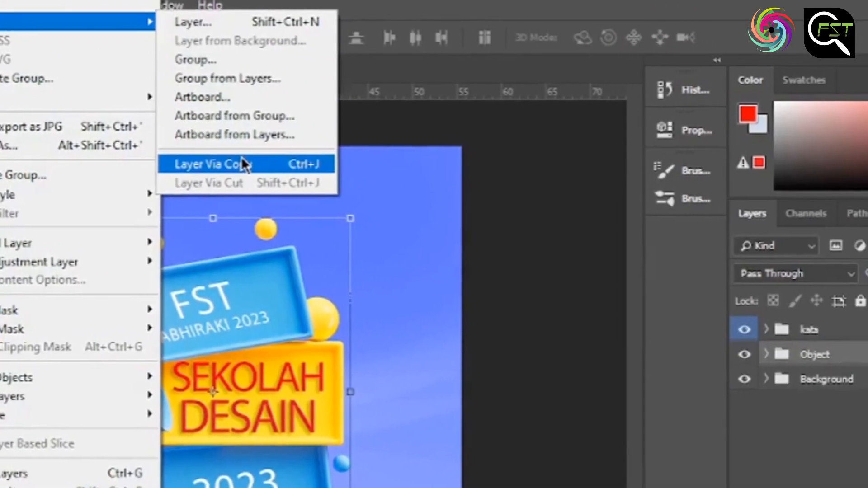
click(298, 167)
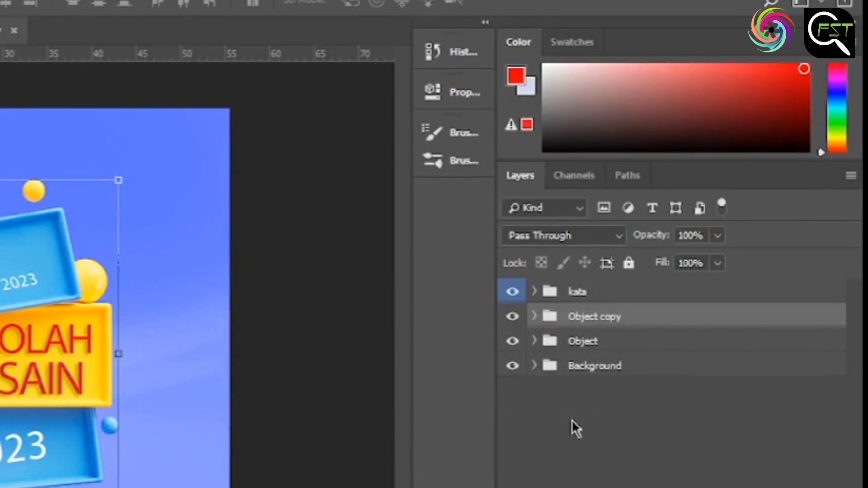
- Try moving the Base image and the duplicated object on the canvas, and return them to their original places
click(45, 339)
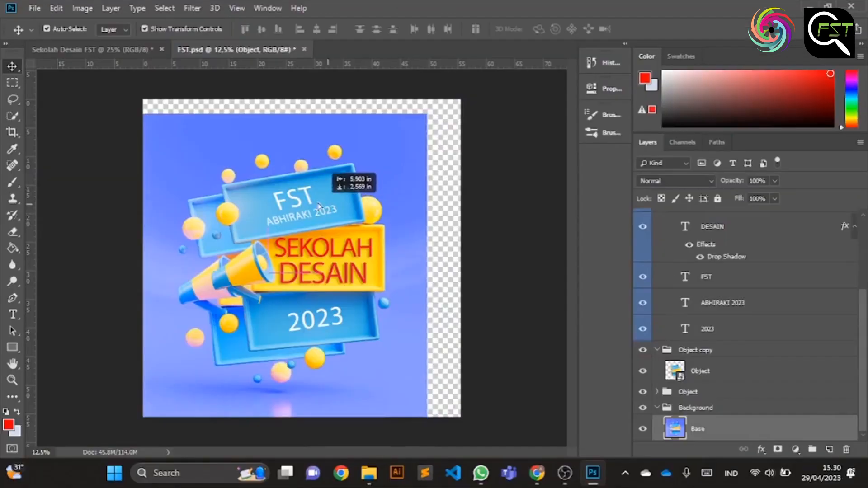
drag(319, 203, 311, 201)
drag(375, 164, 352, 158)
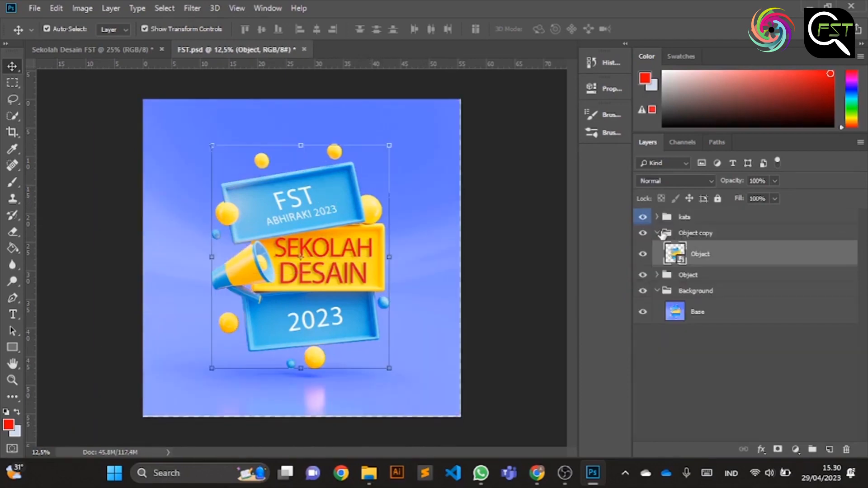
- Collapse the Object copy and Background groups in the layer stack
click(658, 233)
click(693, 348)
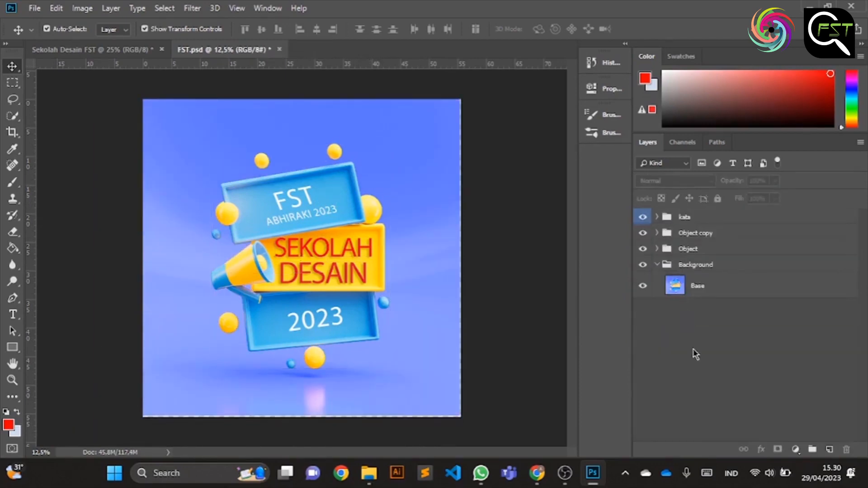
click(657, 265)
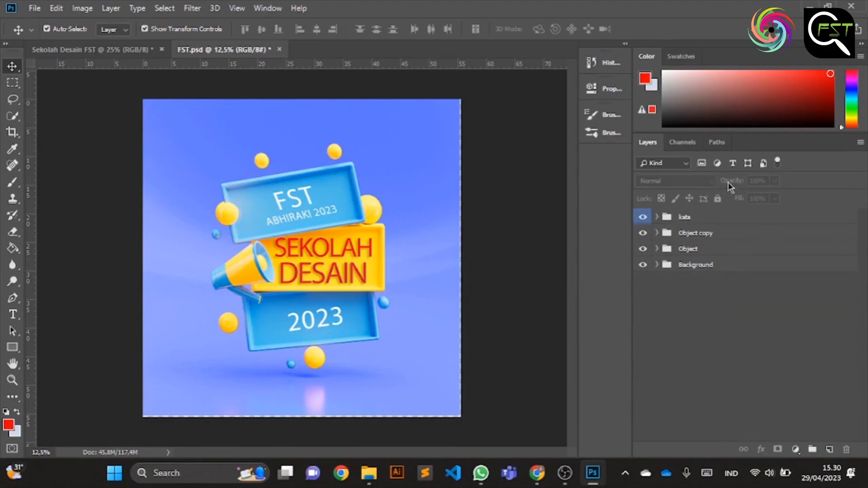
- Move the kata group below the Background group in the layer stack
click(725, 218)
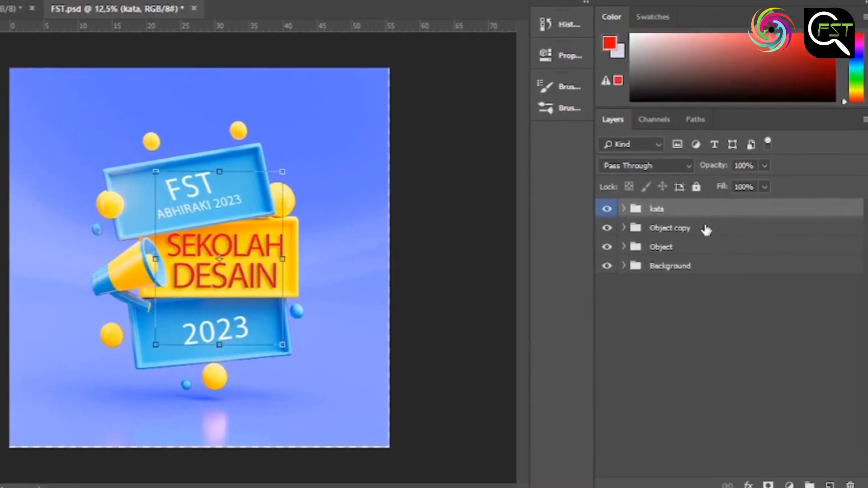
drag(694, 213, 698, 293)
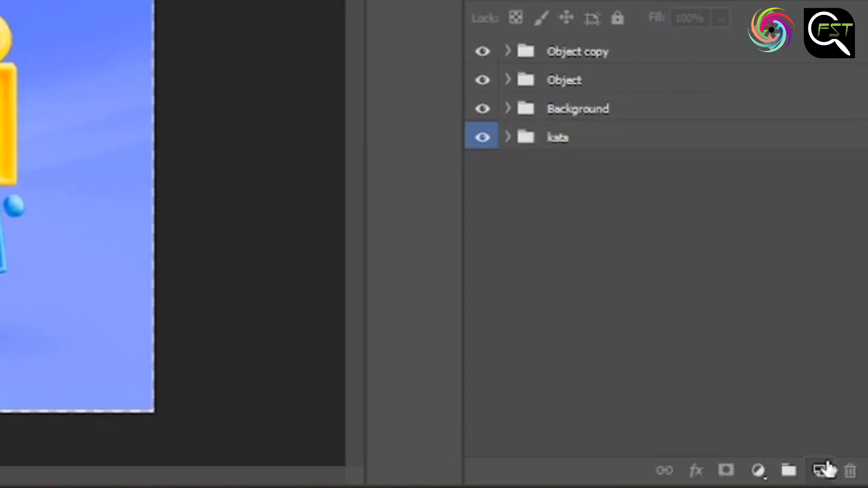
- Create two new empty layers above the Object copy group
click(828, 469)
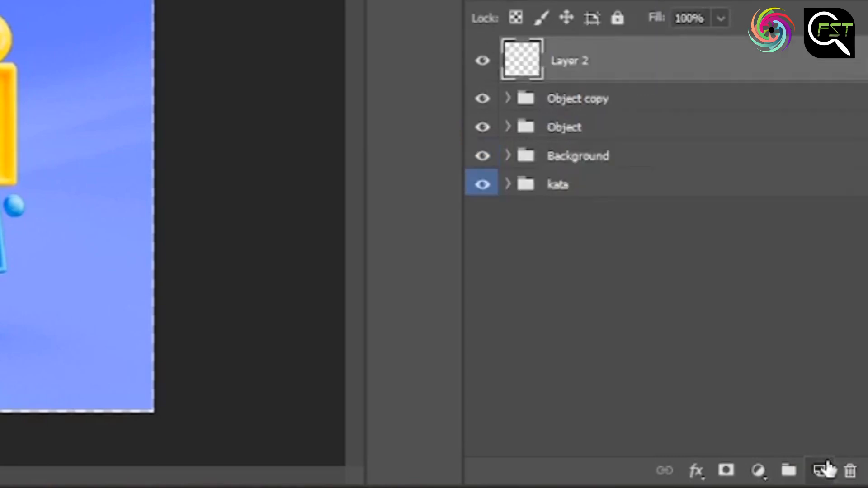
click(827, 469)
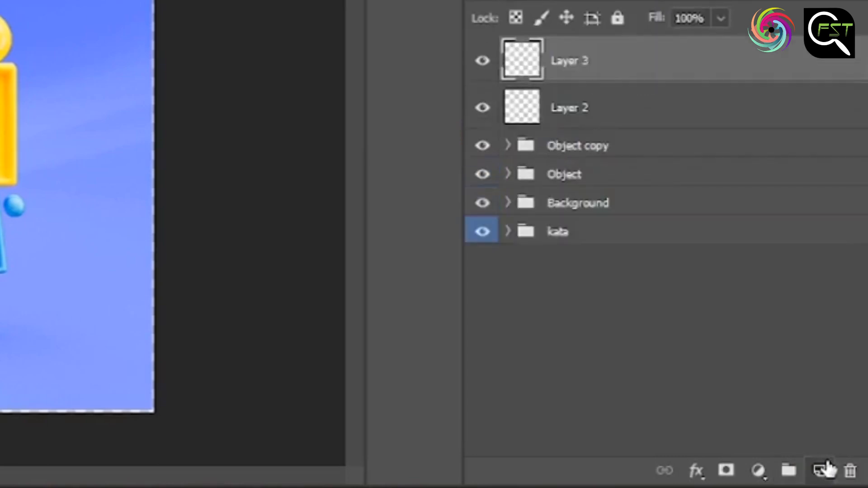
click(761, 333)
- Group the two empty layers Layer 3 and Layer 2, and rename the group as group2
click(603, 68)
shift+click(675, 105)
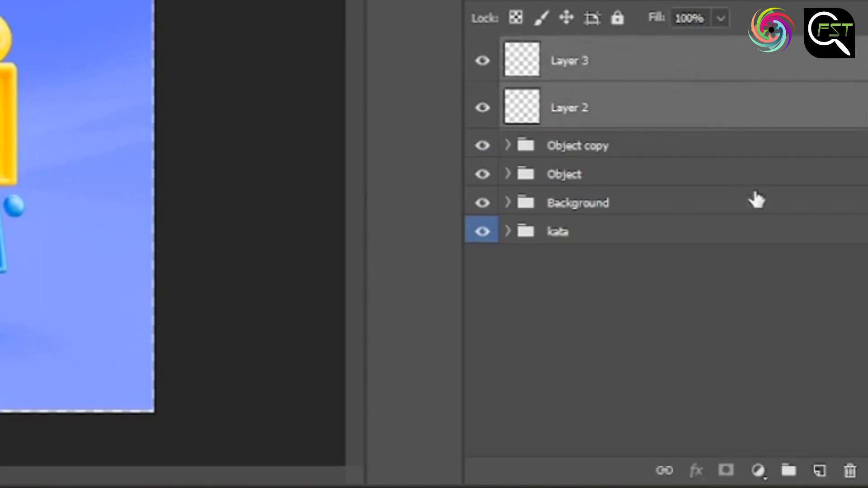
click(789, 471)
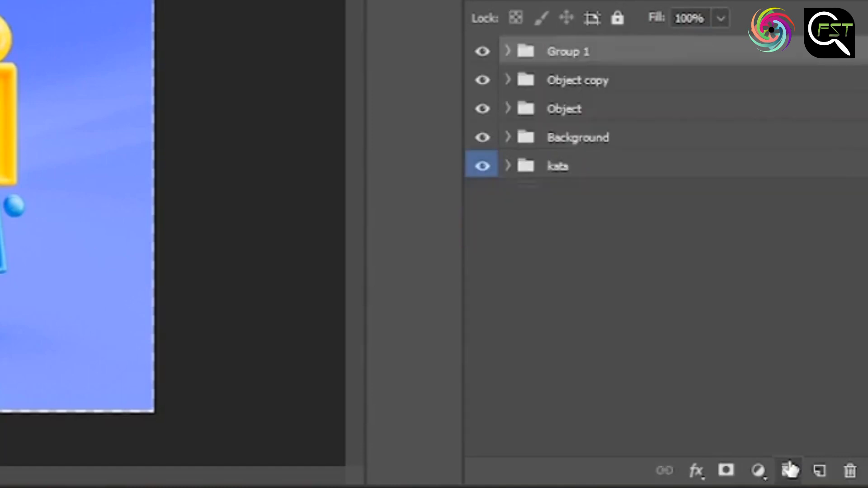
double_click(559, 50)
key(BackSpace)
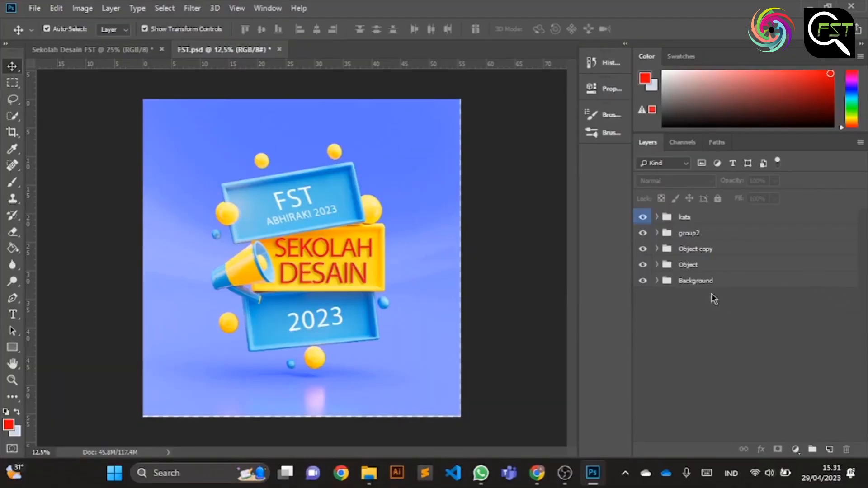
- Color-label the groups: red for group2, yellow for Object copy and green for Object
click(643, 233)
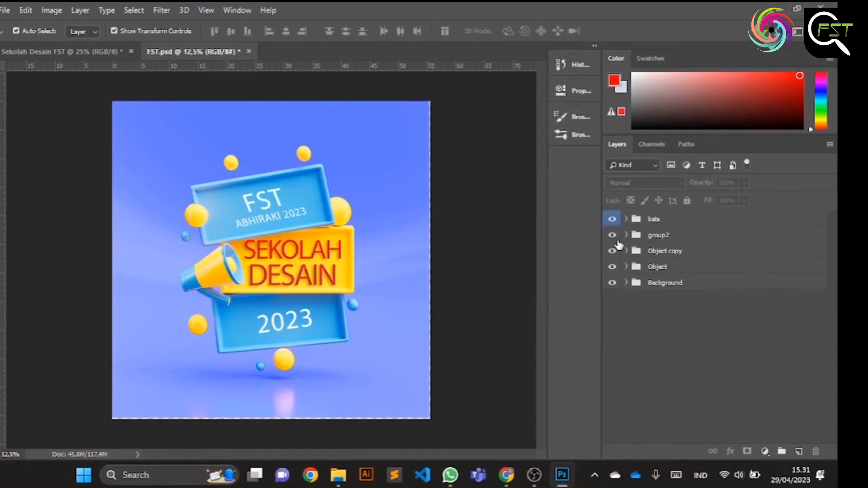
click(598, 236)
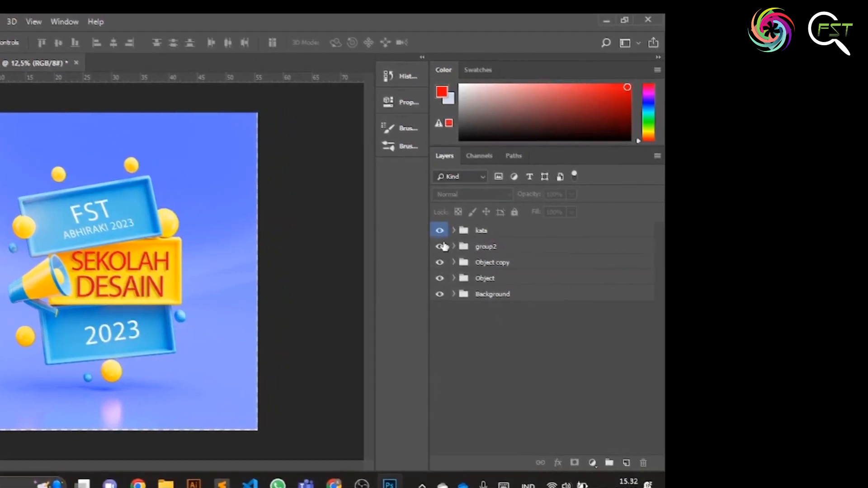
right_click(435, 247)
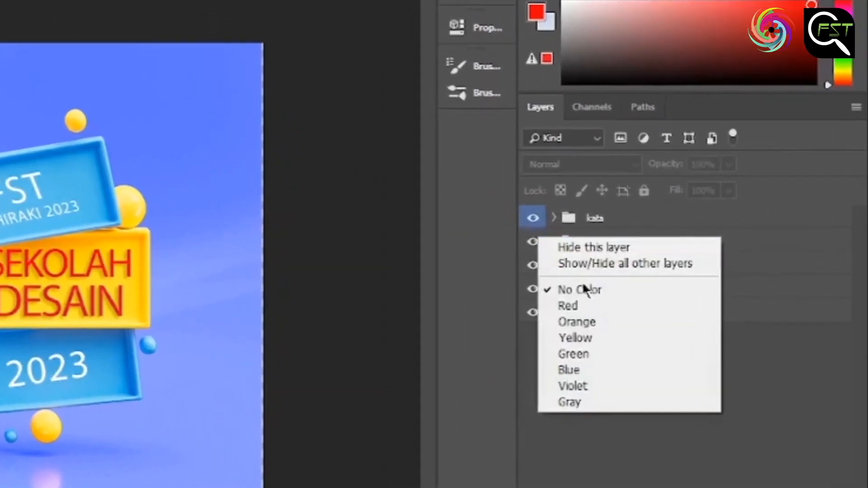
click(596, 300)
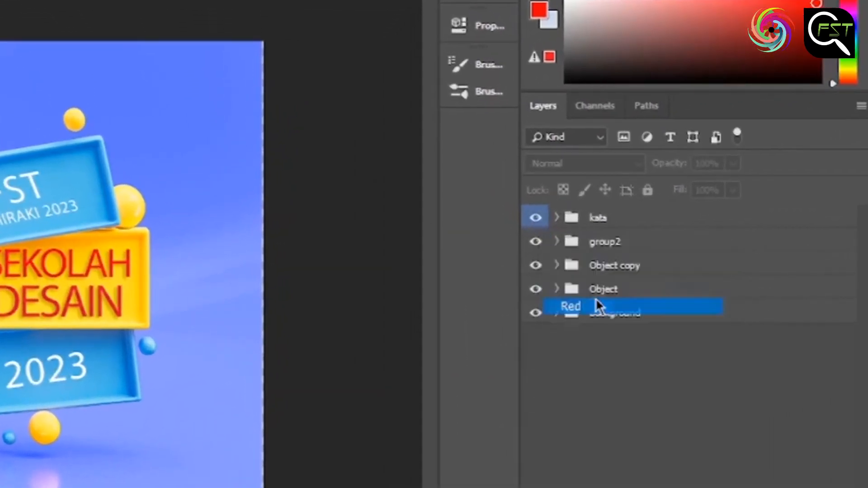
right_click(544, 265)
click(601, 365)
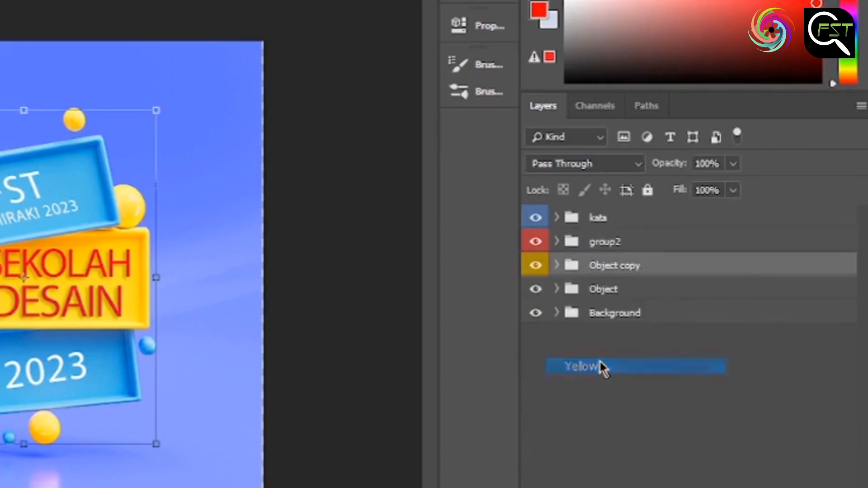
right_click(537, 288)
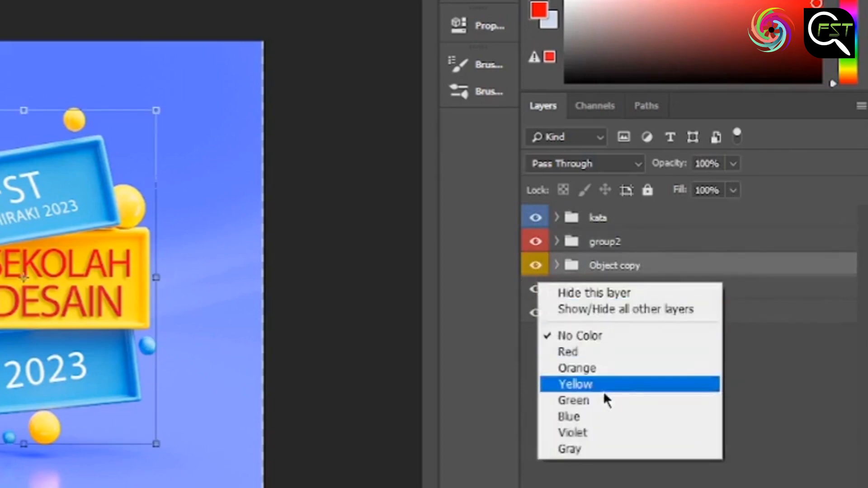
click(604, 401)
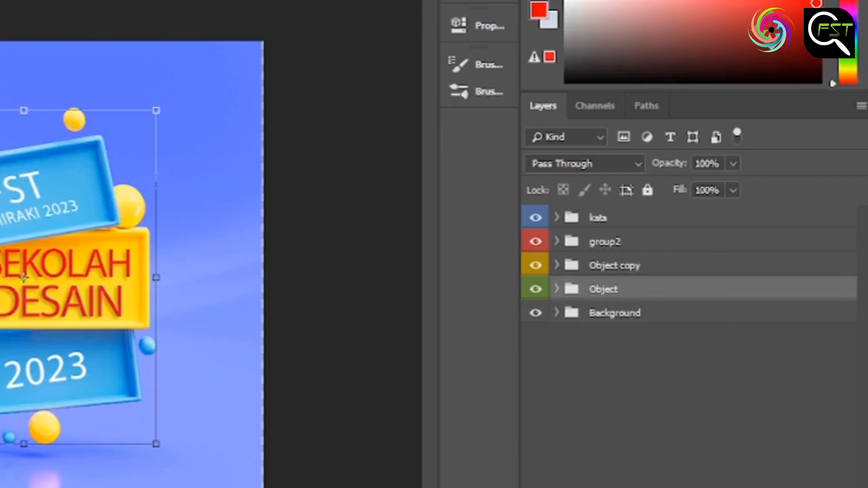
click(367, 426)
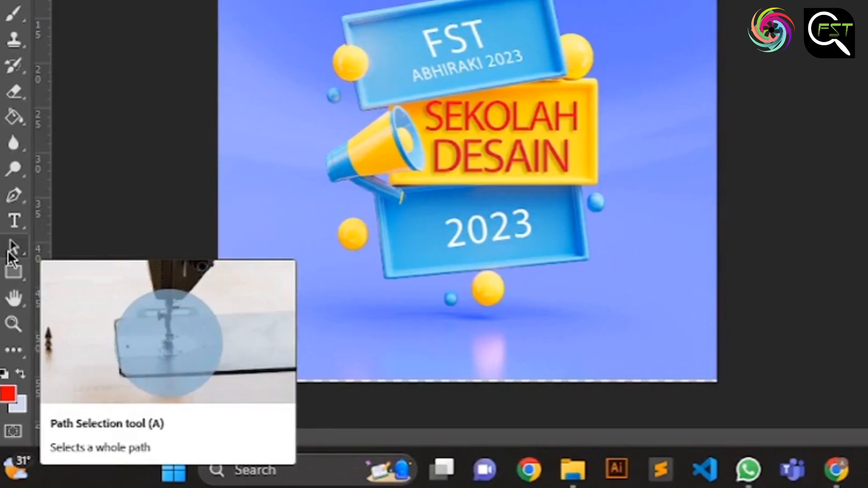
- Show the path selection tool variants and activate the Pen tool
click(14, 244)
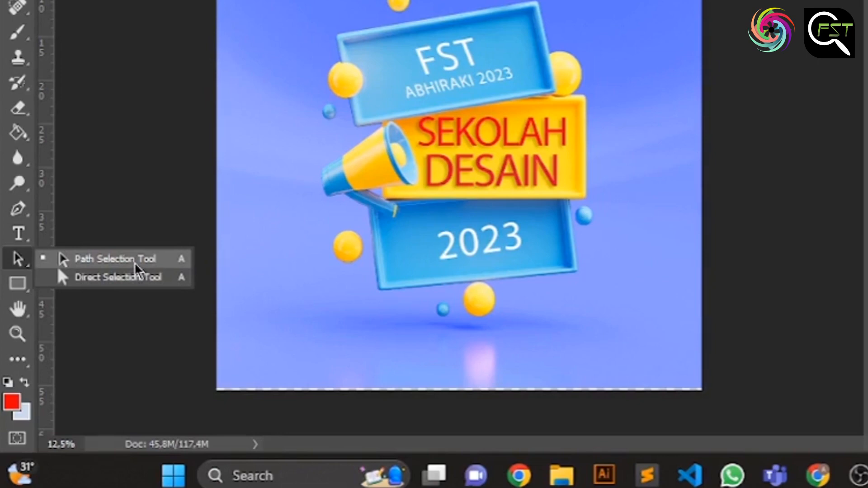
key(p)
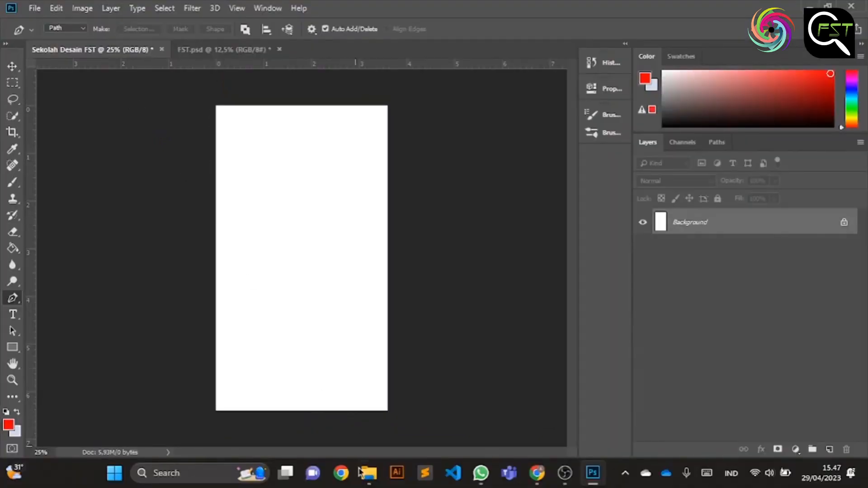
- Place the apel image from the Downloads folder into the Sekolah Desain FST document and commit the placement
click(360, 472)
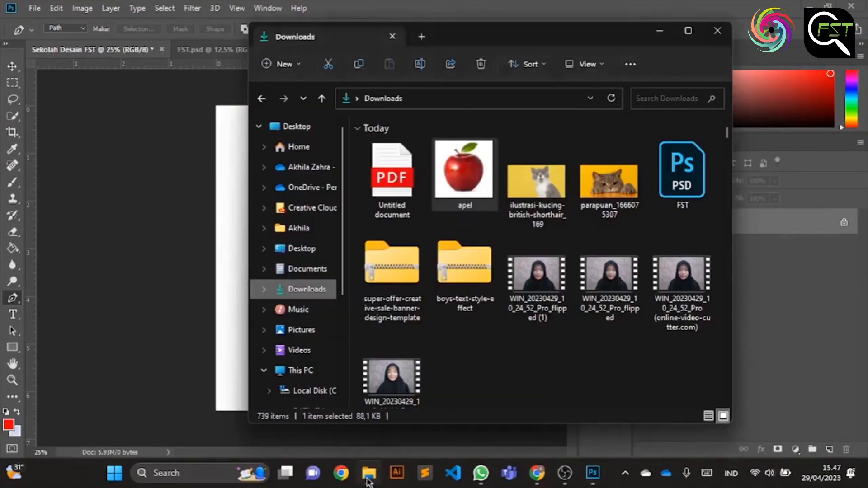
drag(464, 172, 142, 268)
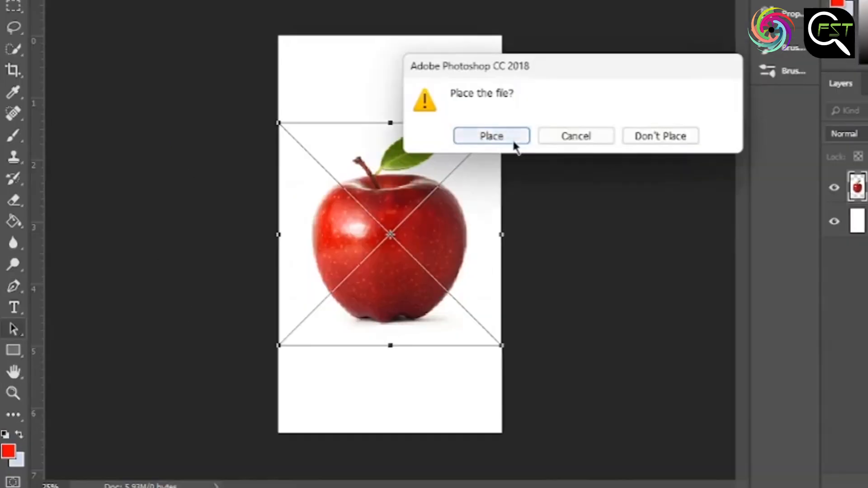
click(397, 186)
key(Return)
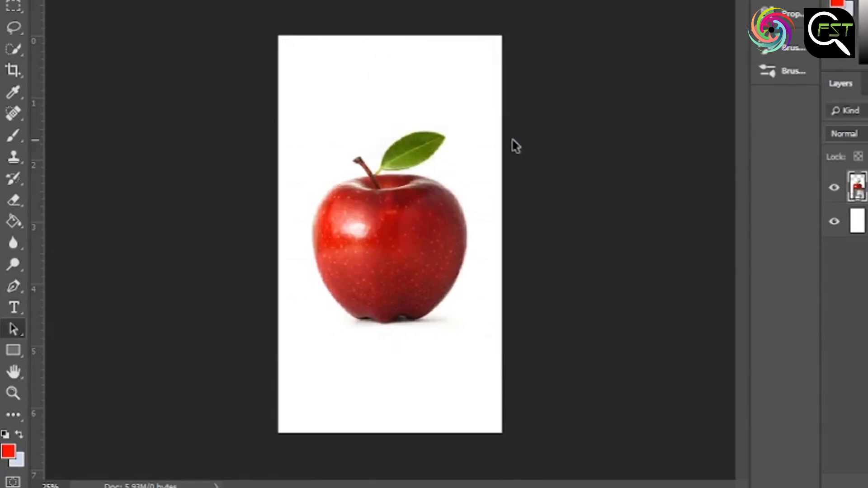
- Trace a closed path around the apple's body, excluding the stem and leaf, with the Pen tool in Path mode
right_click(13, 330)
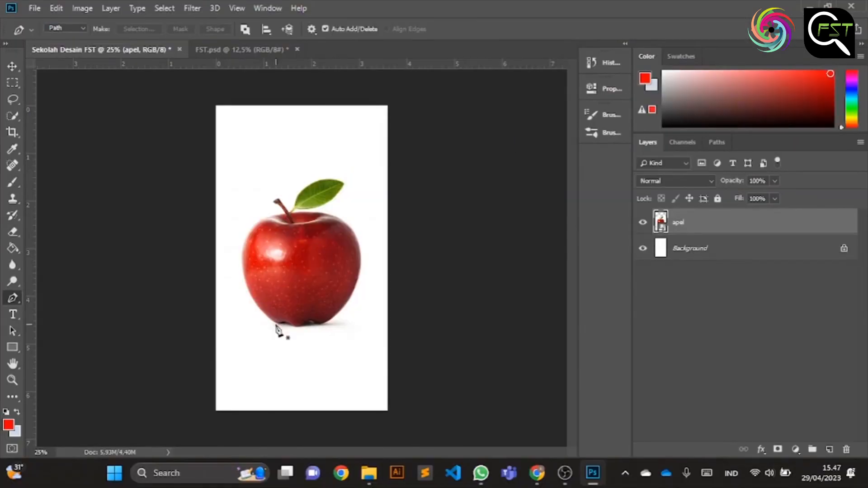
click(276, 325)
click(244, 276)
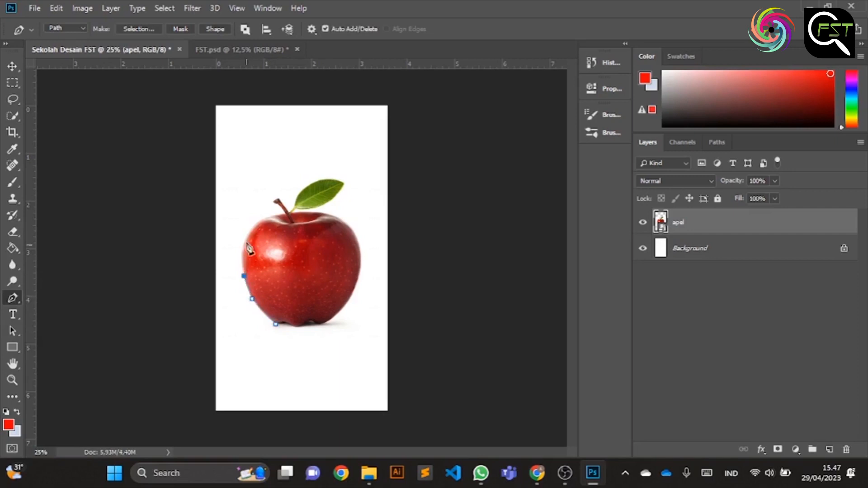
click(247, 237)
drag(247, 237, 251, 233)
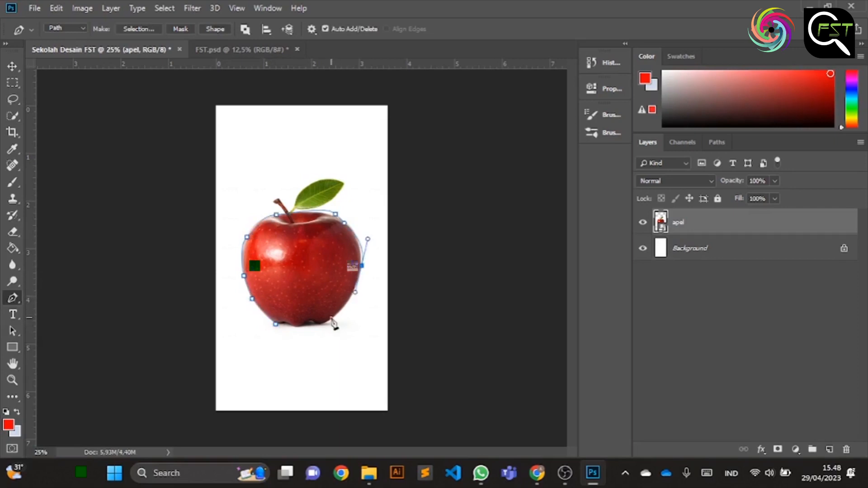
drag(331, 317, 285, 326)
click(276, 324)
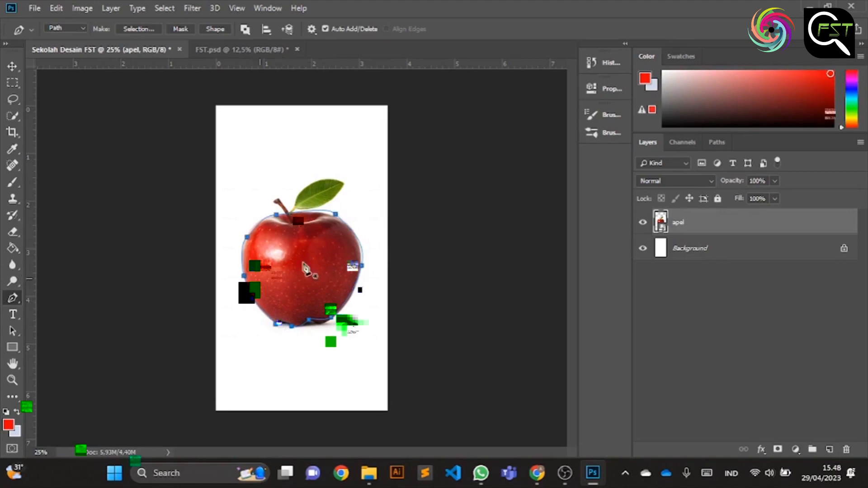
- Adjust the curve at the path's upper-left anchor on the apple with the Convert Point tool
right_click(12, 297)
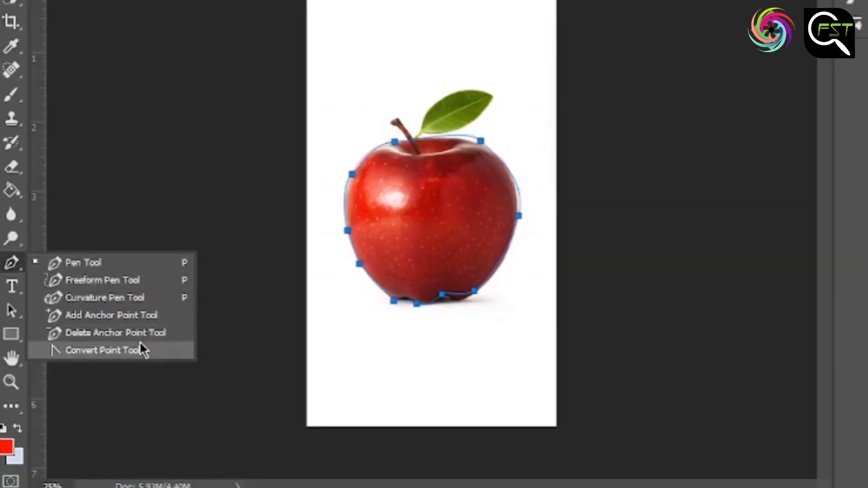
click(141, 344)
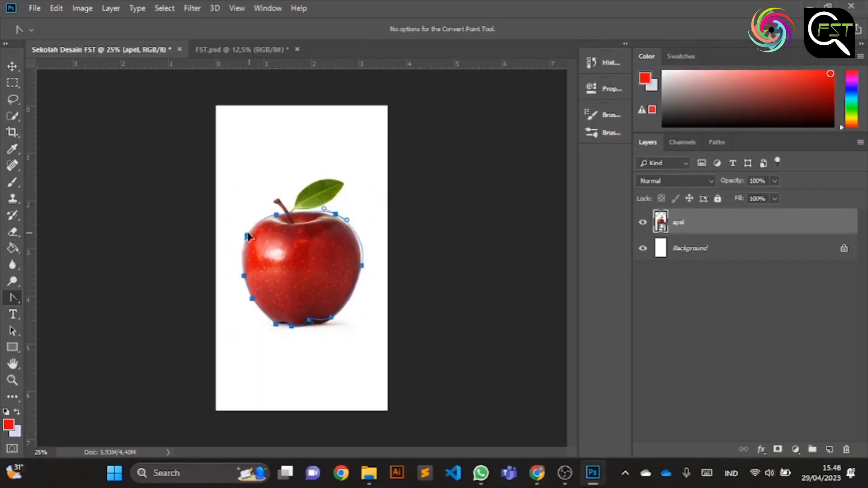
drag(248, 238, 256, 228)
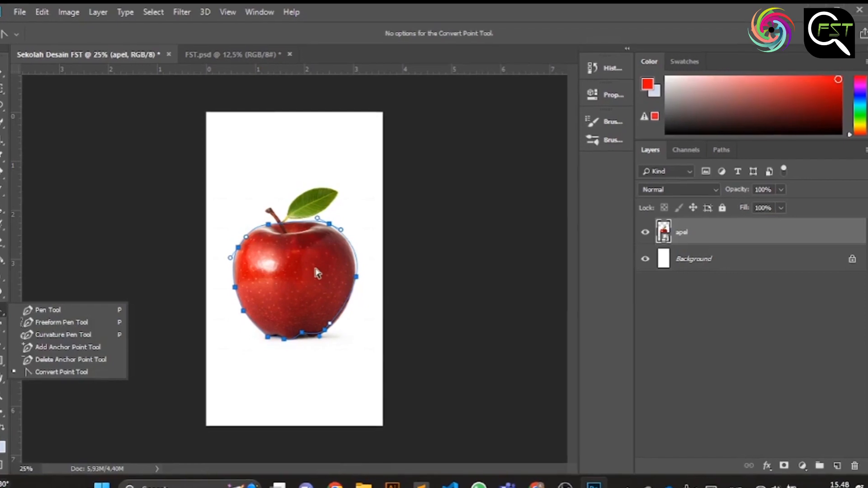
- Turn the apple path into a new anti-aliased selection with a feather radius of 1 pixel
right_click(317, 273)
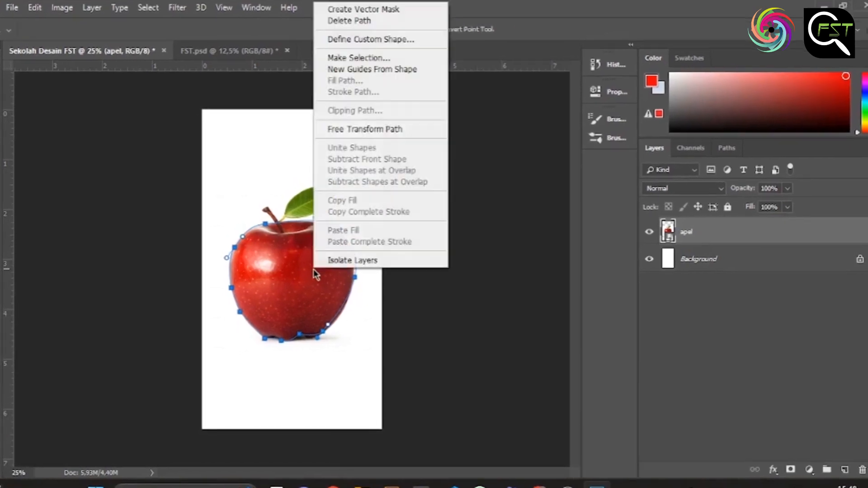
click(404, 58)
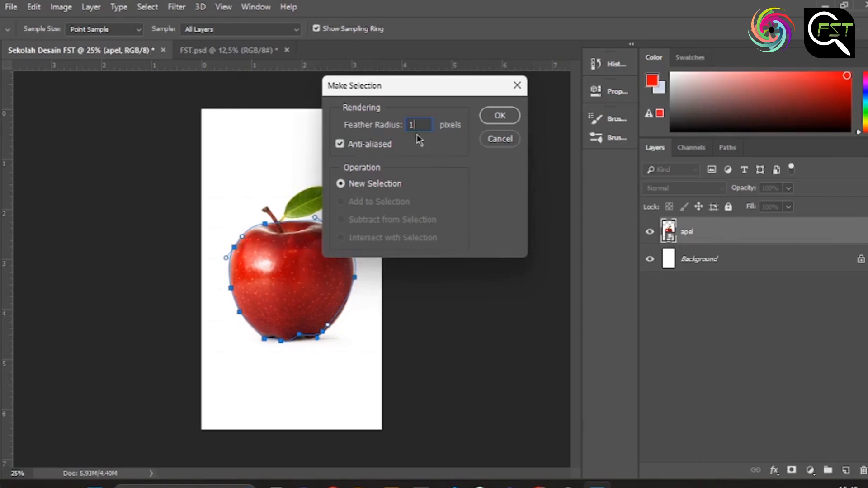
click(500, 117)
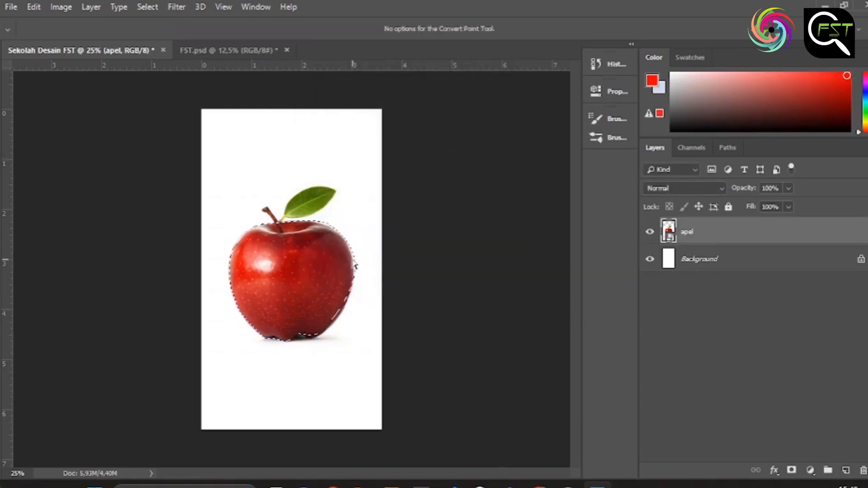
- Copy the selected apple body to a new layer and hide the apel layer
key(ctrl+j)
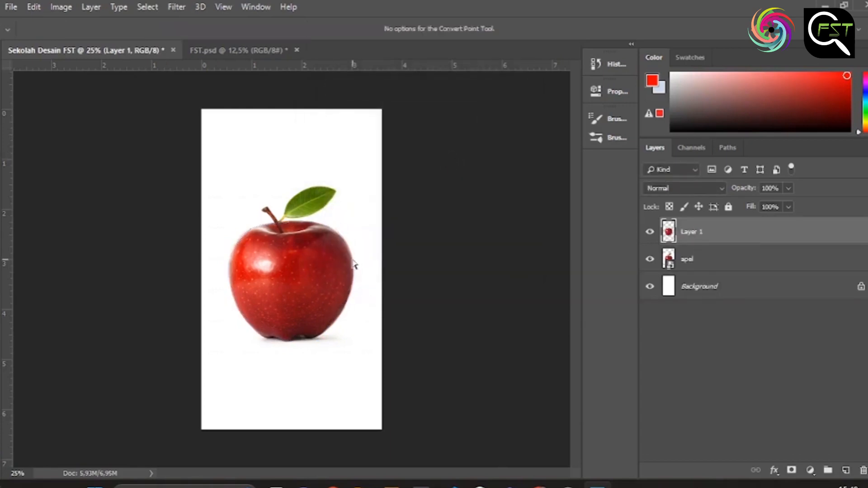
click(650, 259)
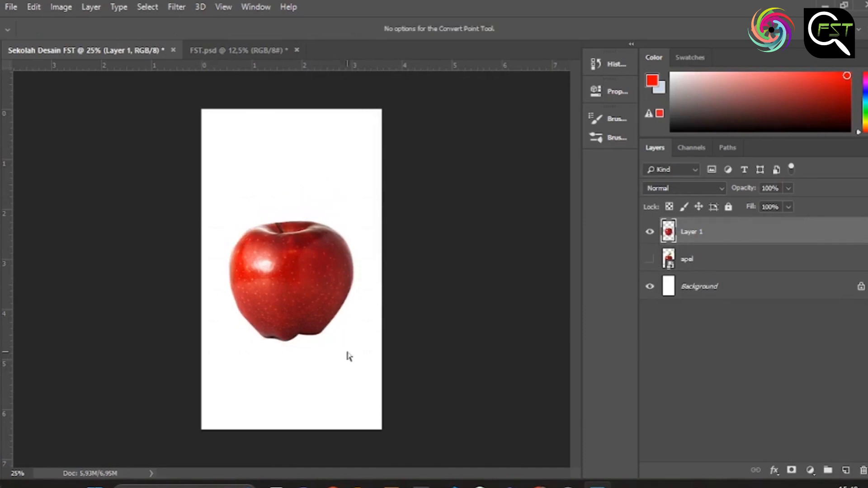
- Draw a closed freehand path roughly following the apple's outline with the Freeform Pen tool
key(p)
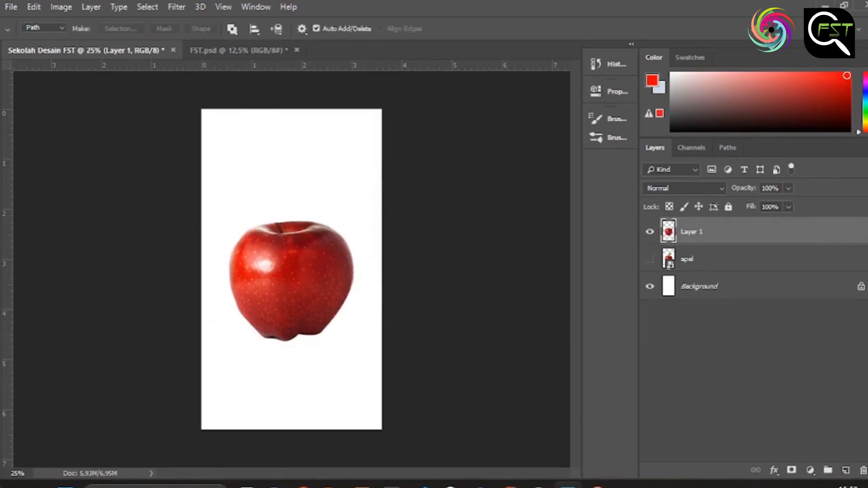
right_click(2, 311)
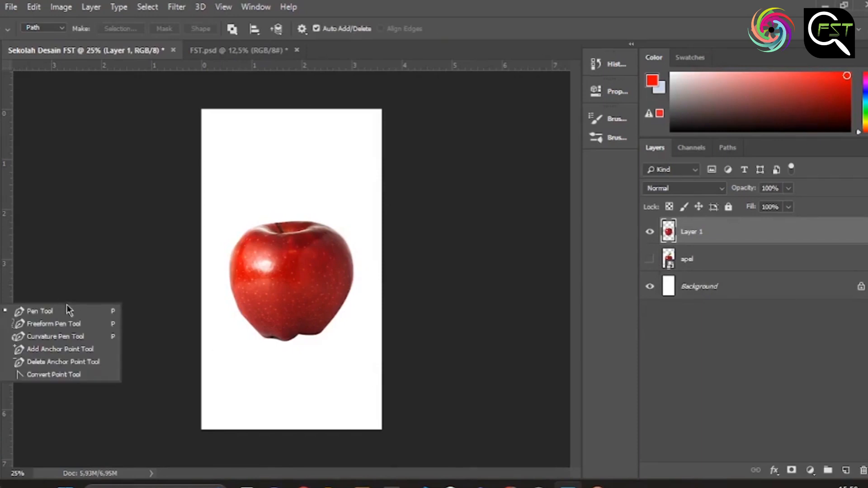
click(79, 329)
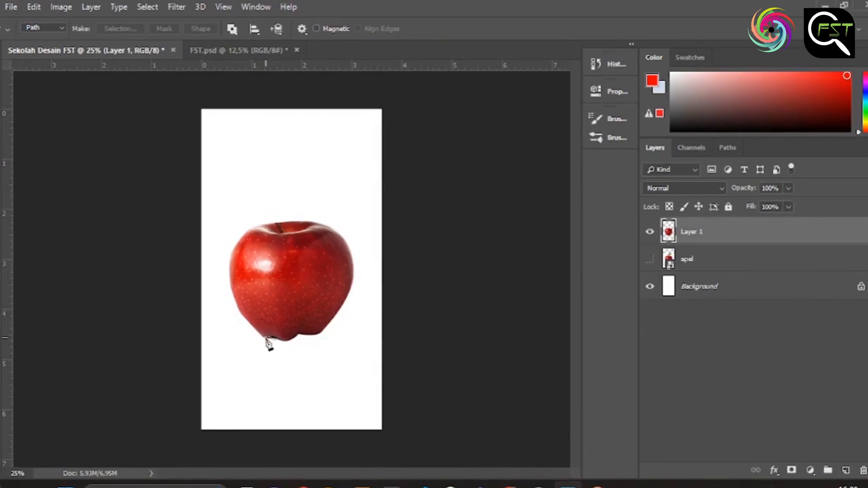
mouse_move(267, 339)
mouse_down()
mouse_move(236, 307)
mouse_move(239, 257)
mouse_move(264, 232)
mouse_move(289, 228)
mouse_move(337, 240)
mouse_move(345, 305)
mouse_move(287, 339)
mouse_move(266, 338)
mouse_up()
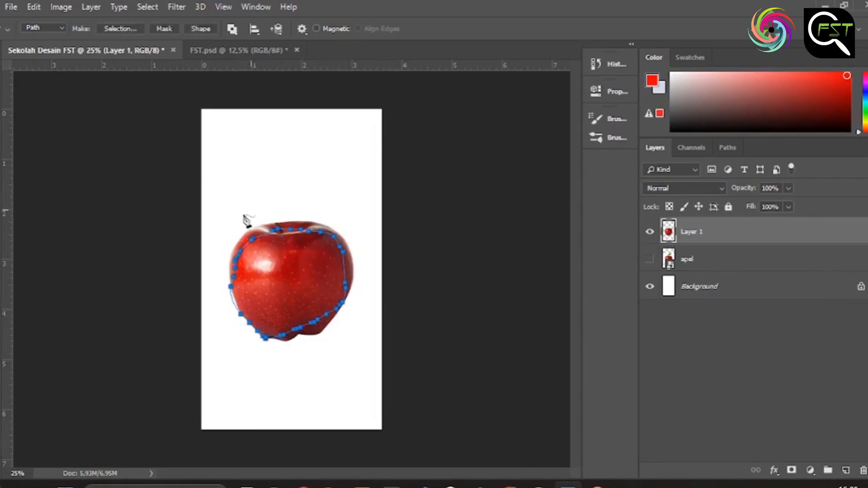
- Make a new anti-aliased selection from the freehand path with a feather radius of 1 pixel
right_click(296, 254)
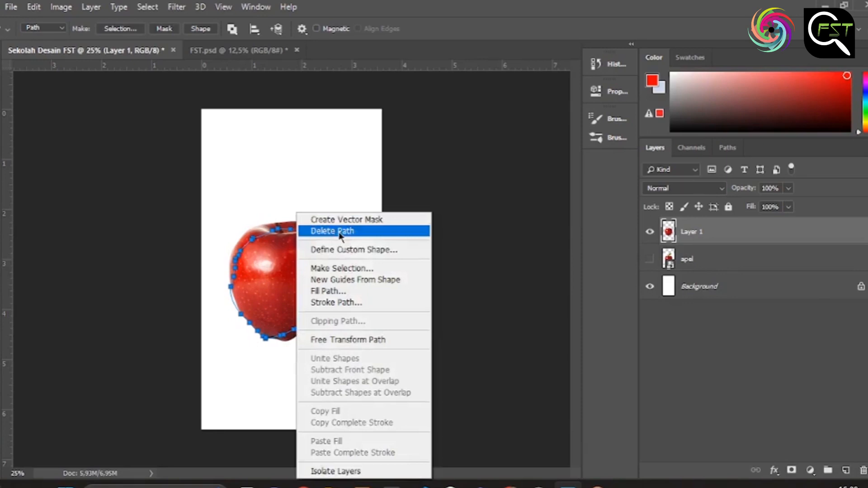
click(352, 270)
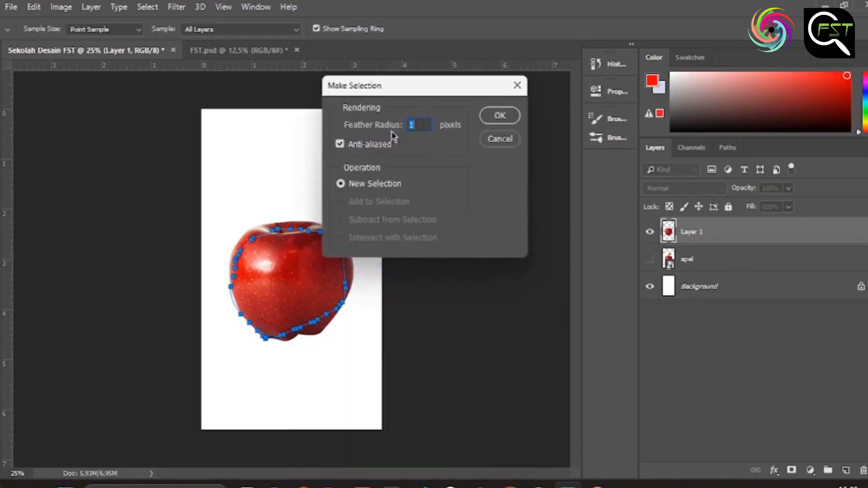
click(497, 116)
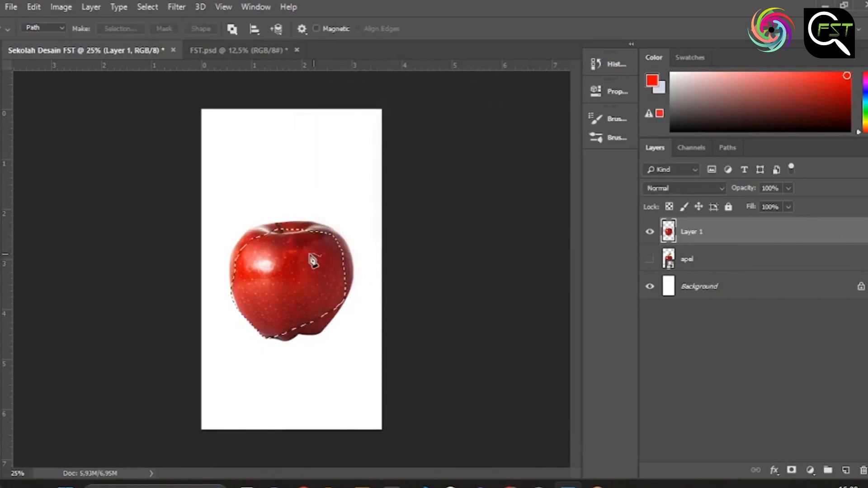
- Copy the freehand selection to a new layer above Layer 1 and hide Layer 1
key(ctrl+shift+alt+n)
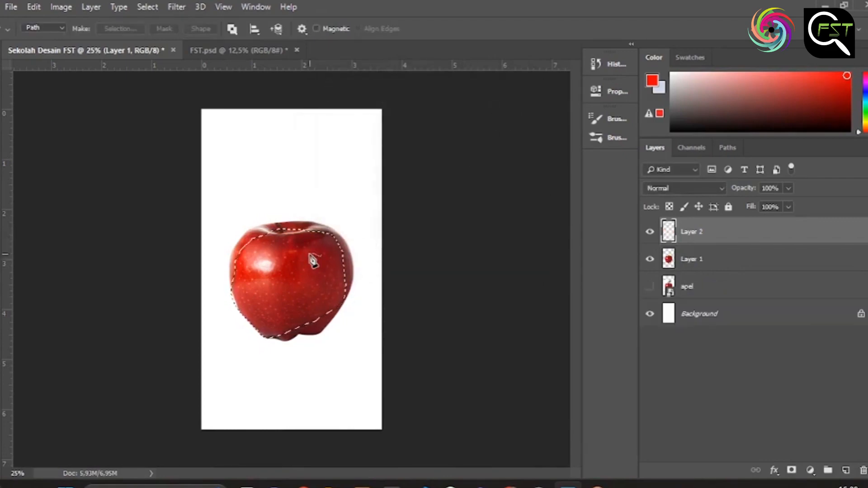
click(651, 259)
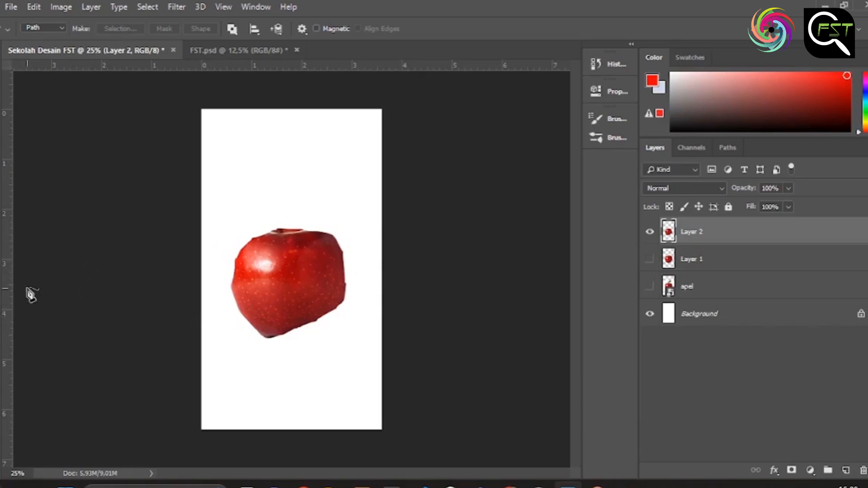
- Draw a closed red shape of about 684 by 646 px over the cut-out apple with the Pen tool in Shape mode
click(50, 29)
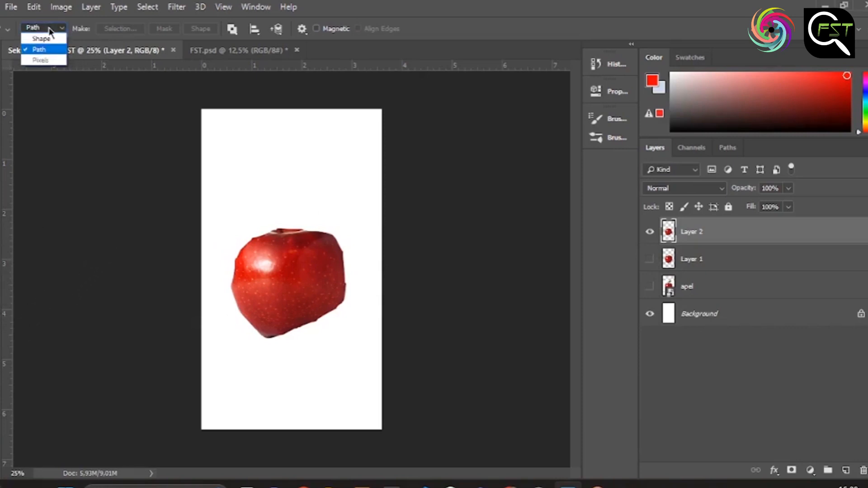
click(51, 36)
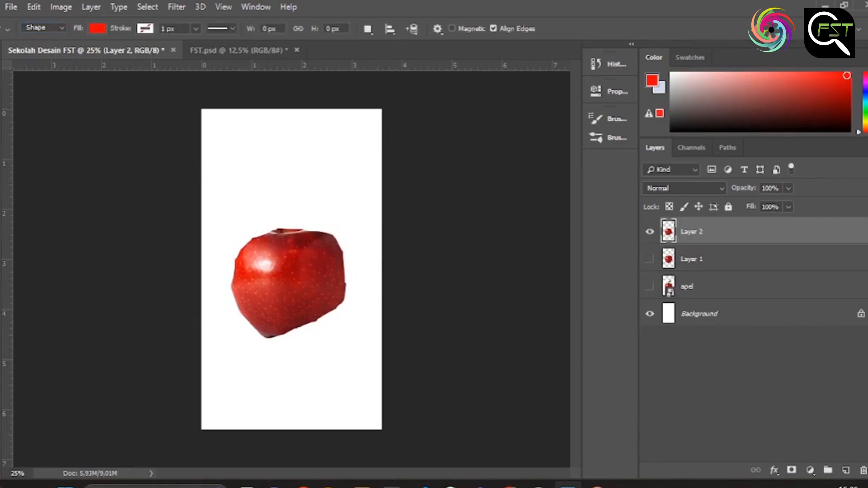
right_click(1, 311)
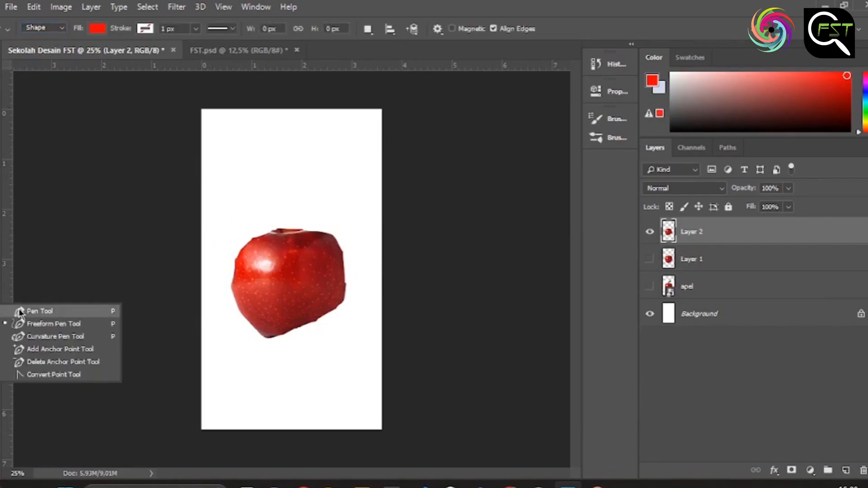
click(20, 311)
click(281, 222)
drag(247, 271, 256, 303)
drag(354, 264, 350, 248)
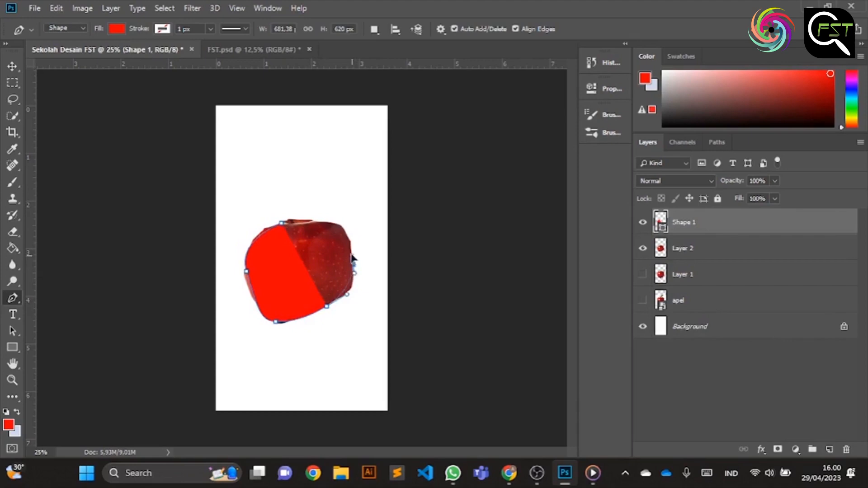
click(341, 228)
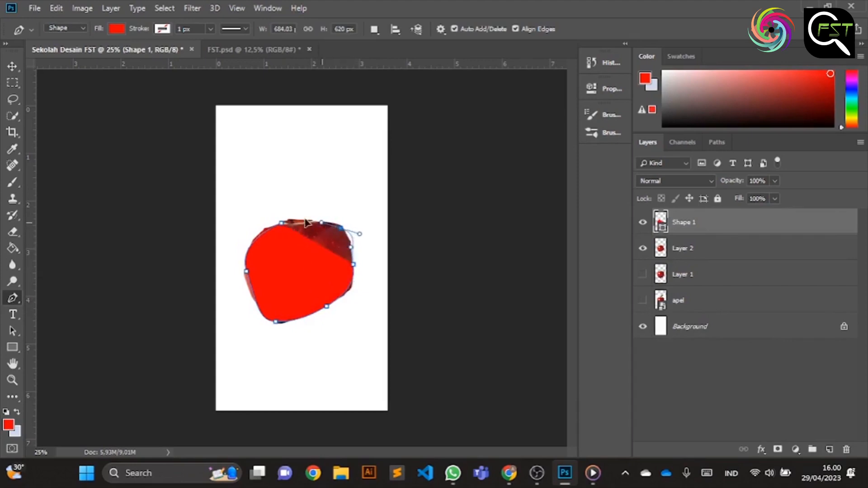
click(321, 223)
click(283, 222)
click(283, 222)
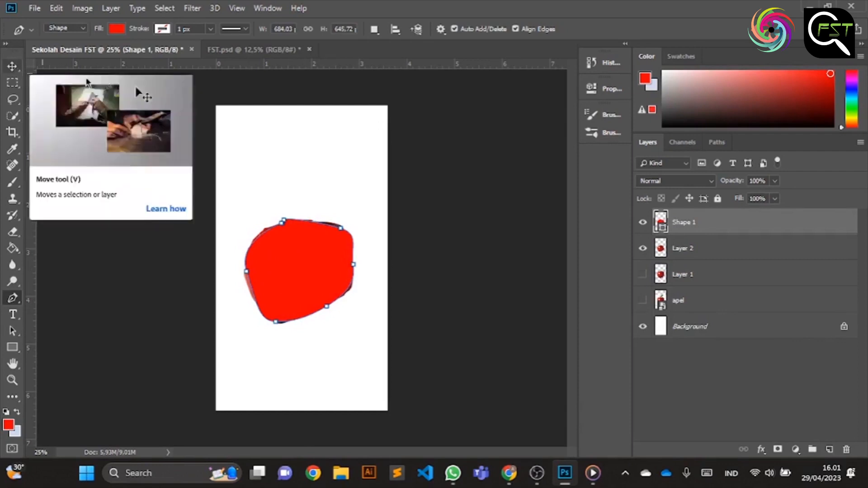
- Set the fill of the drawn shape to white
click(113, 31)
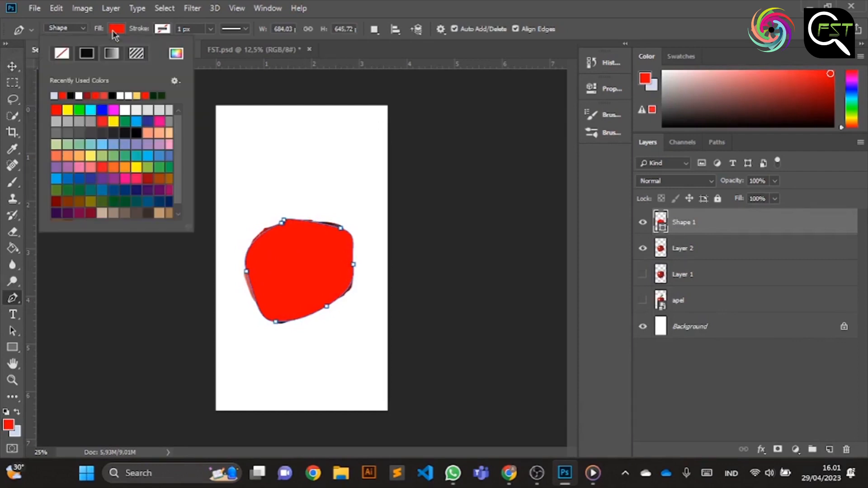
click(119, 112)
click(124, 111)
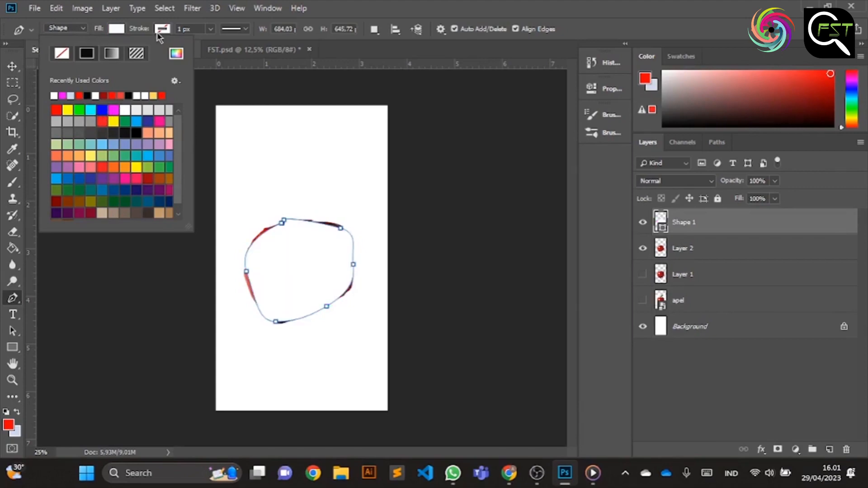
- Set the stroke color of the drawn shape to red
click(161, 30)
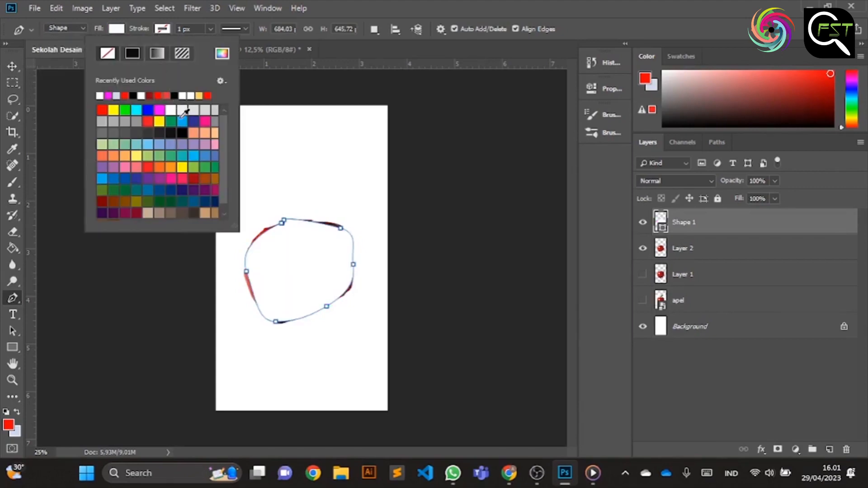
click(170, 109)
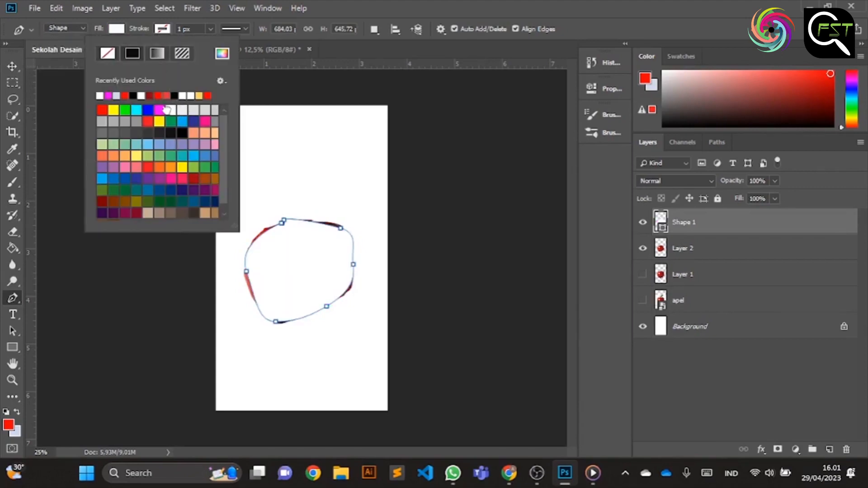
click(148, 120)
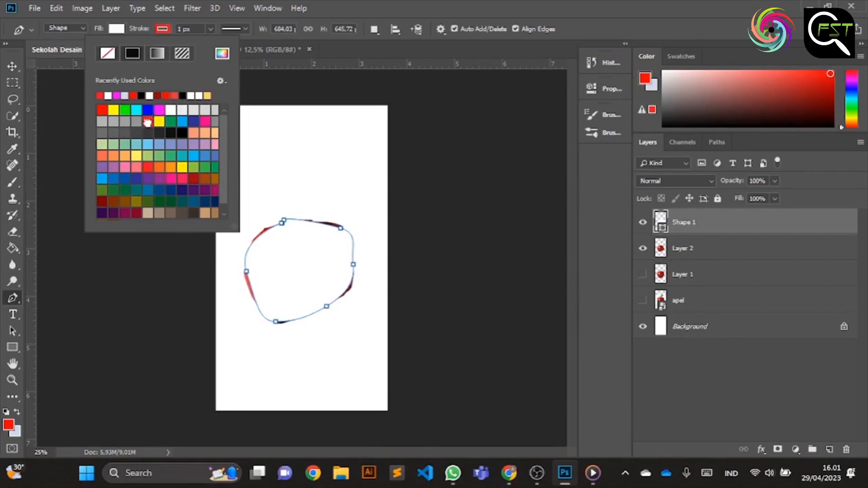
- Set the stroke color of the drawn shape to dark gray
click(119, 122)
click(125, 134)
click(175, 292)
- Switch to the Curvature Pen tool and then to the Move tool
right_click(9, 302)
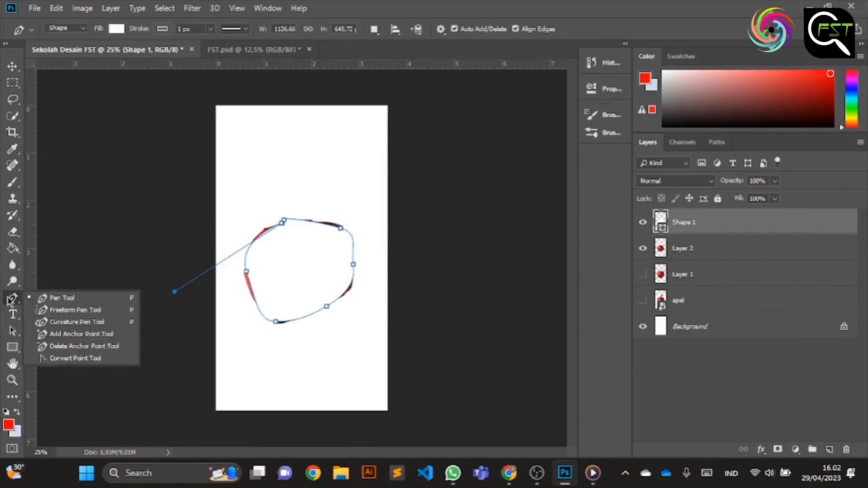
click(72, 322)
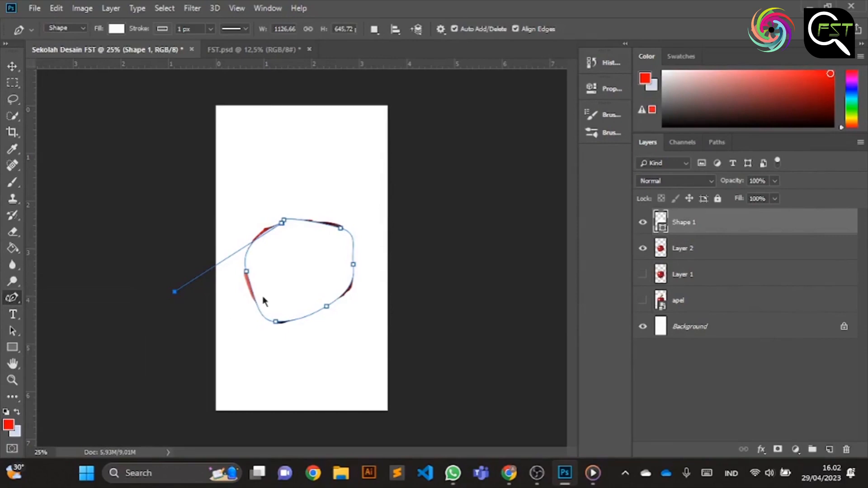
click(13, 67)
click(297, 283)
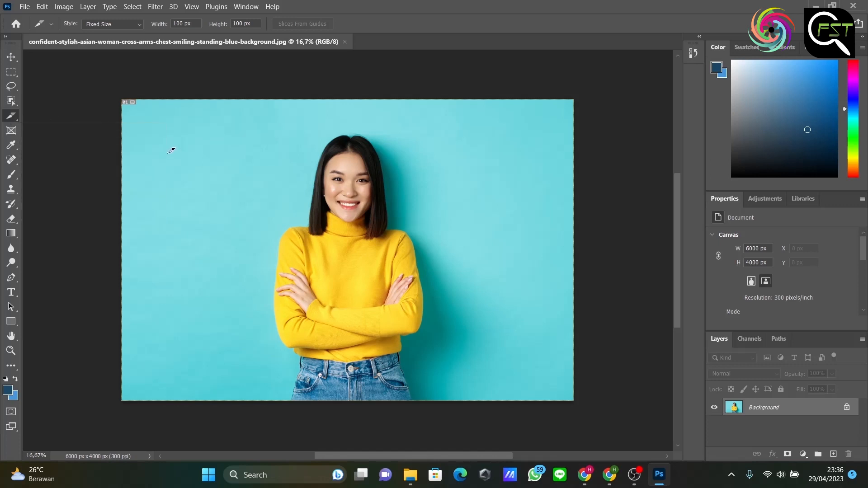
- Divide the whole photo into evenly spaced slices, 3 down and 4 across
right_click(200, 163)
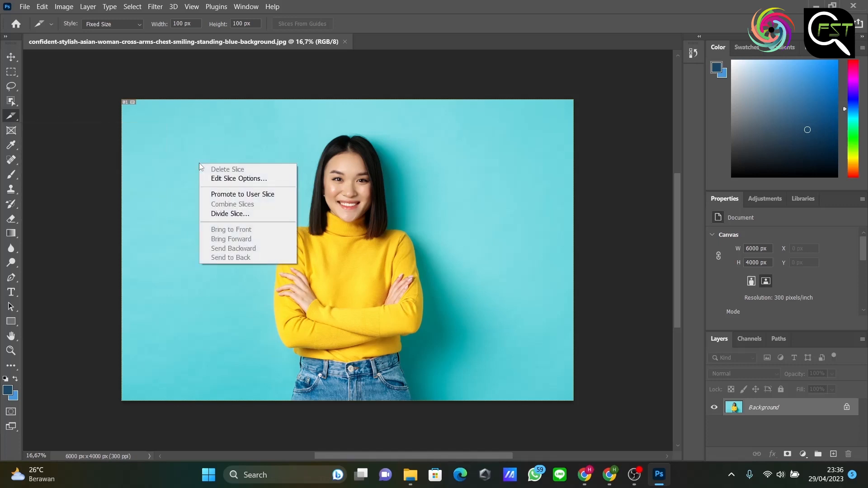
click(243, 216)
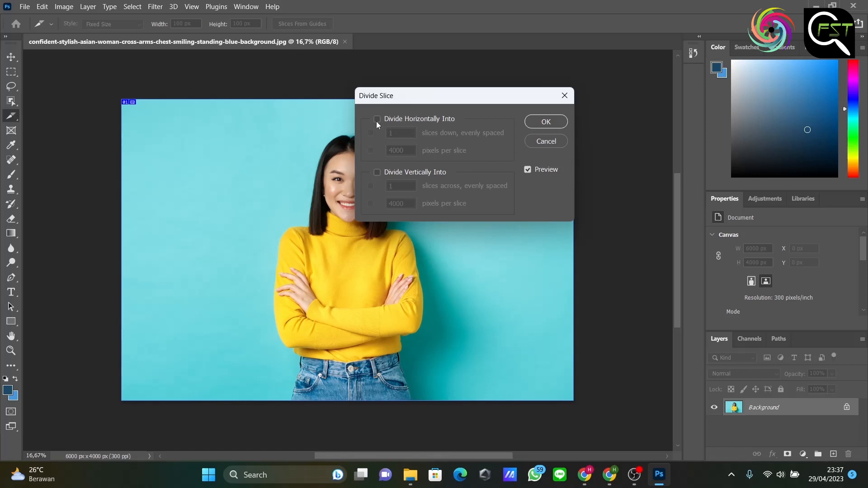
click(377, 120)
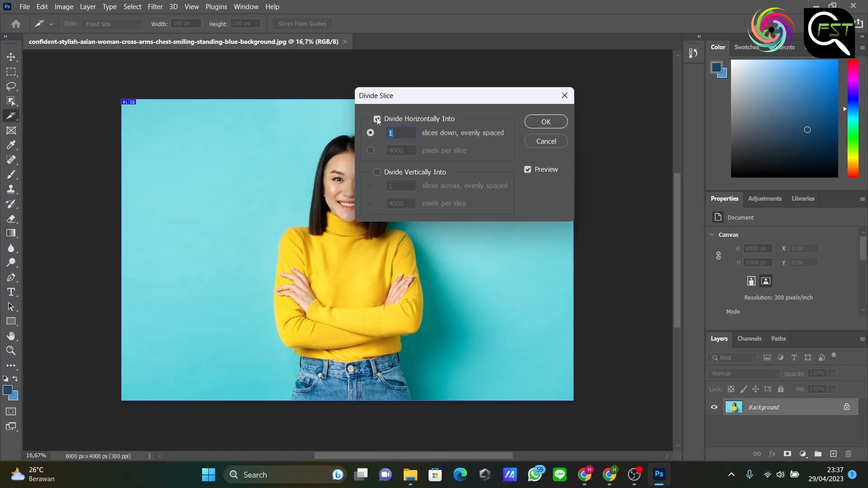
text(3)
click(377, 172)
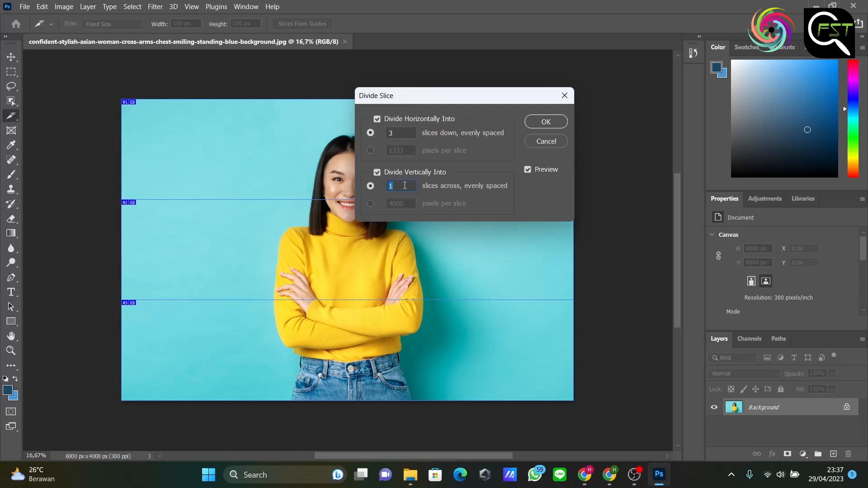
text(4)
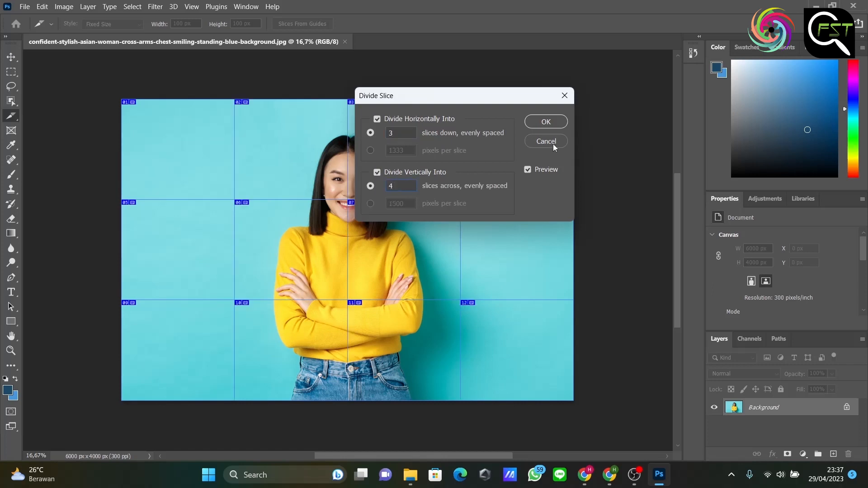
click(547, 122)
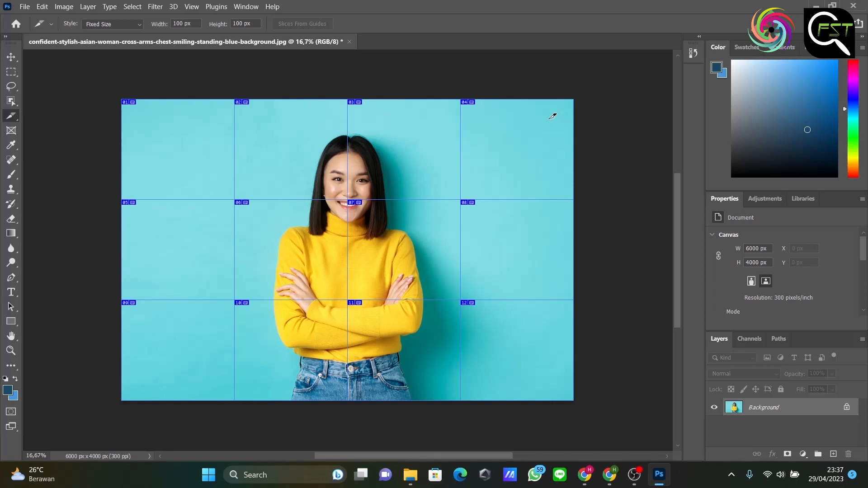
- Export all the slices for web as high-quality JPEG images in the FST folder with the file name 1
click(24, 6)
mouse_move(37, 173)
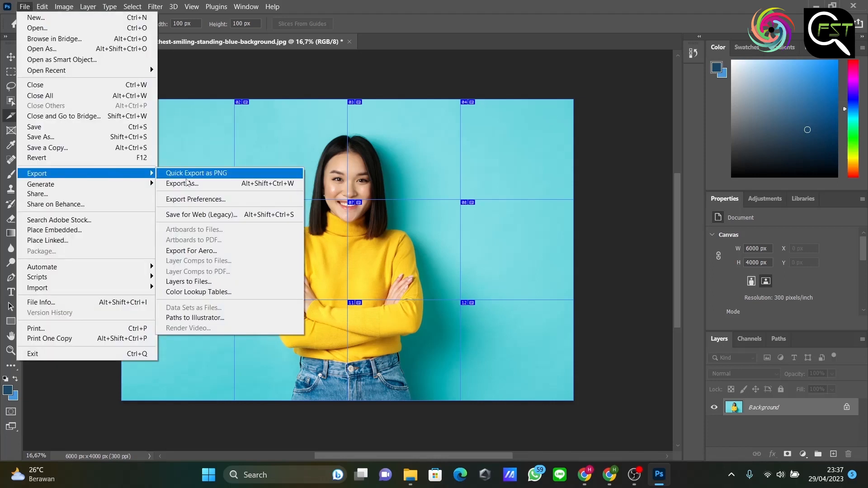
click(207, 214)
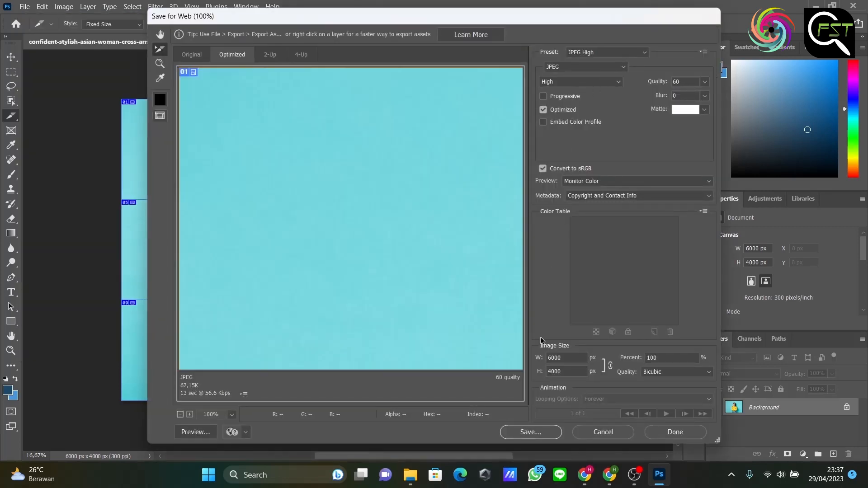
click(531, 431)
text(1)
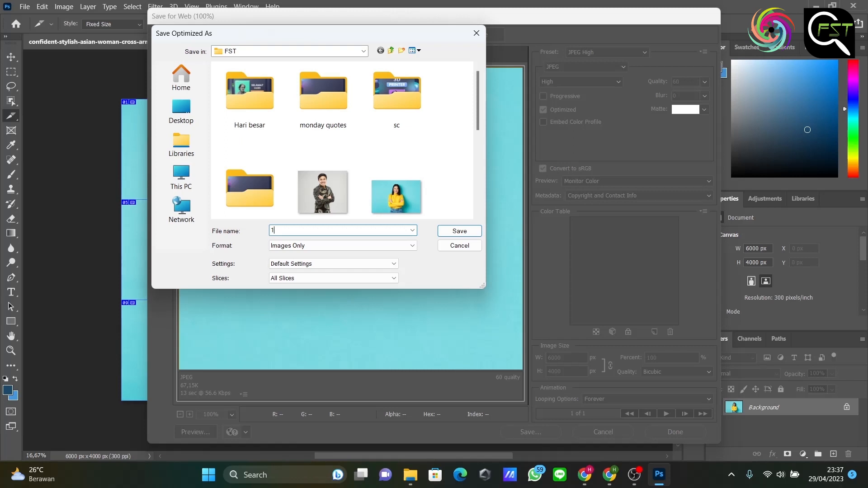
click(470, 233)
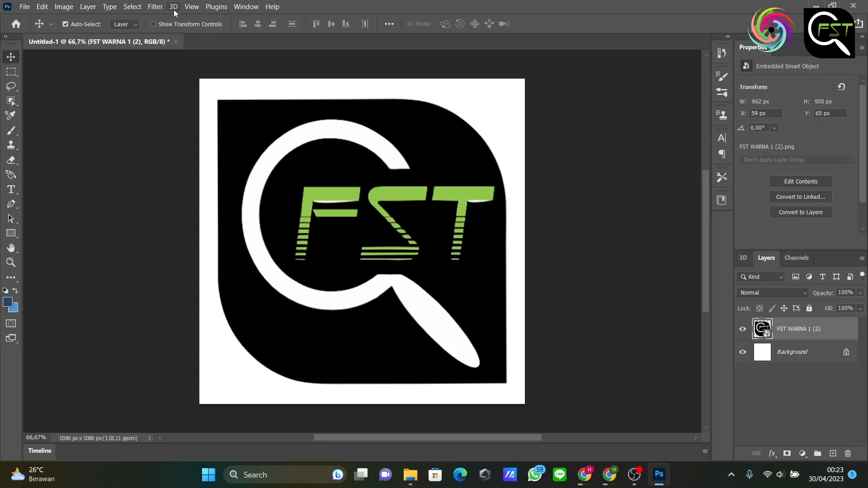
- Trace the logo's black background with the Pen tool in Shape mode along its straight left side, rounded lower-left corner, bottom edge and right side
click(12, 208)
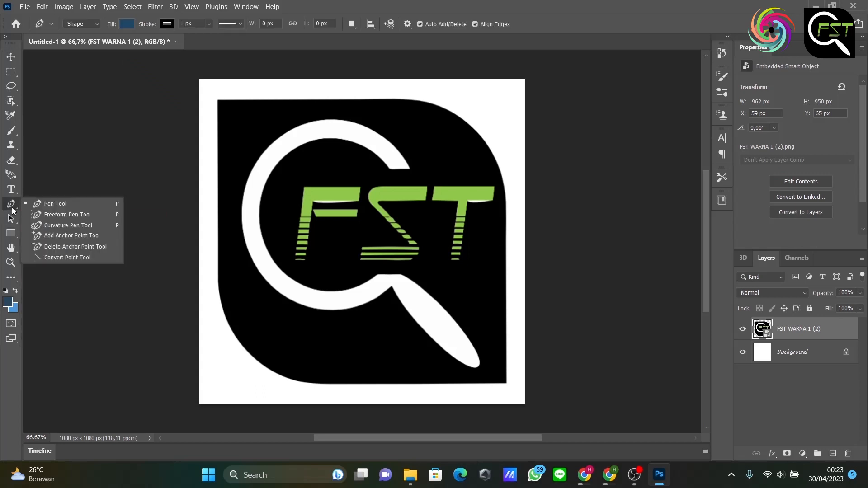
click(217, 100)
click(217, 188)
click(218, 282)
click(223, 309)
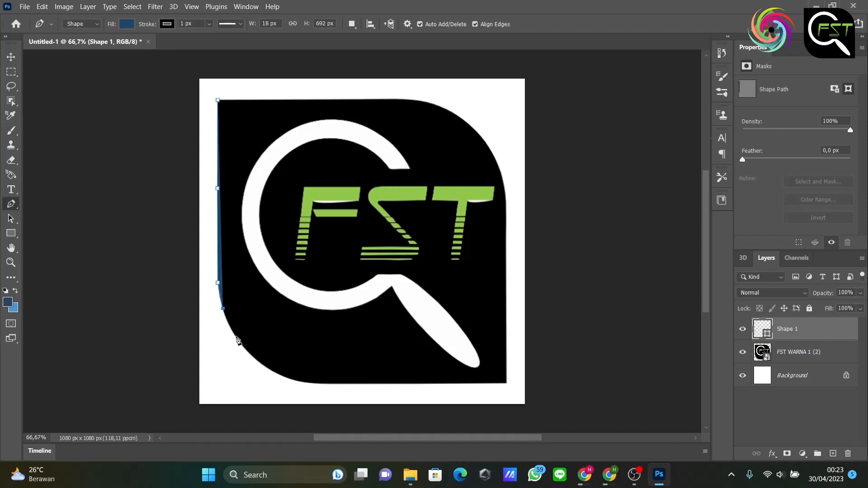
click(236, 336)
click(254, 357)
click(274, 373)
click(300, 381)
click(333, 384)
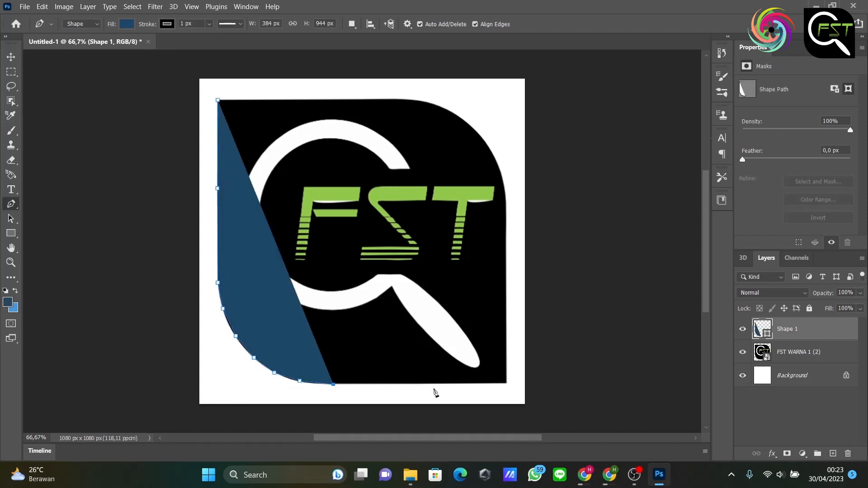
click(506, 383)
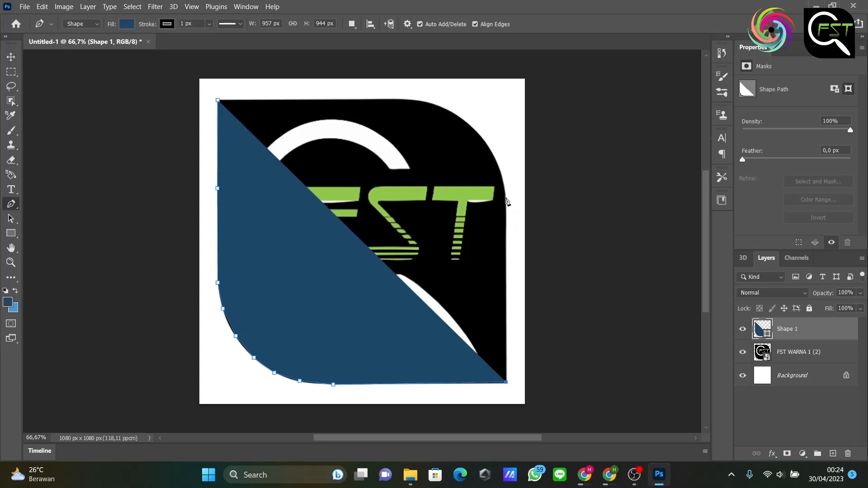
click(505, 197)
click(492, 154)
click(477, 134)
key(ctrl+z)
key(ctrl+z)
- Continue the path around the rounded upper-right corner and close it into a shape of about 957 by 947 px
click(501, 172)
click(492, 155)
click(479, 134)
click(463, 120)
click(441, 106)
click(418, 100)
click(218, 100)
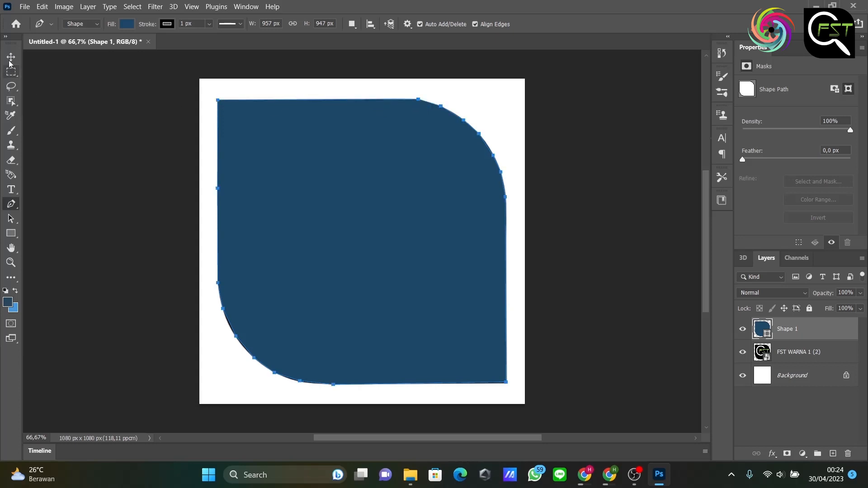
- Hide the FST WARNA 1 (2) logo layer and create a 3D extrusion from the Shape 1 layer
click(11, 218)
click(743, 352)
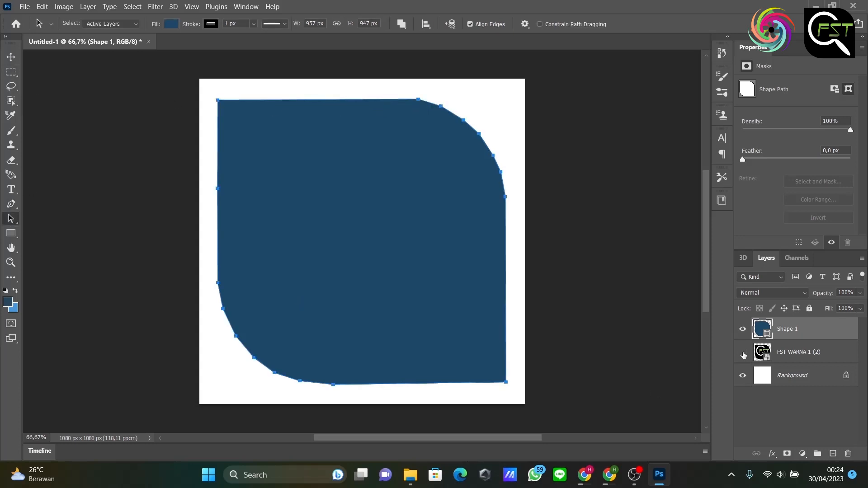
click(173, 7)
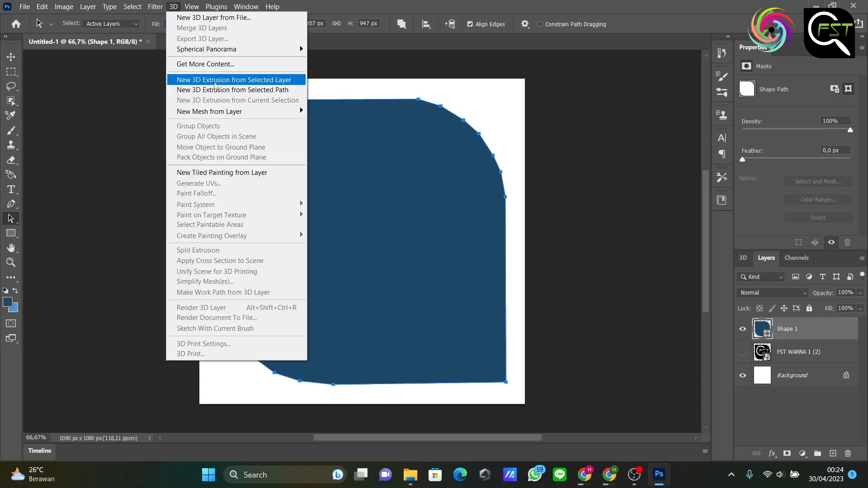
click(274, 81)
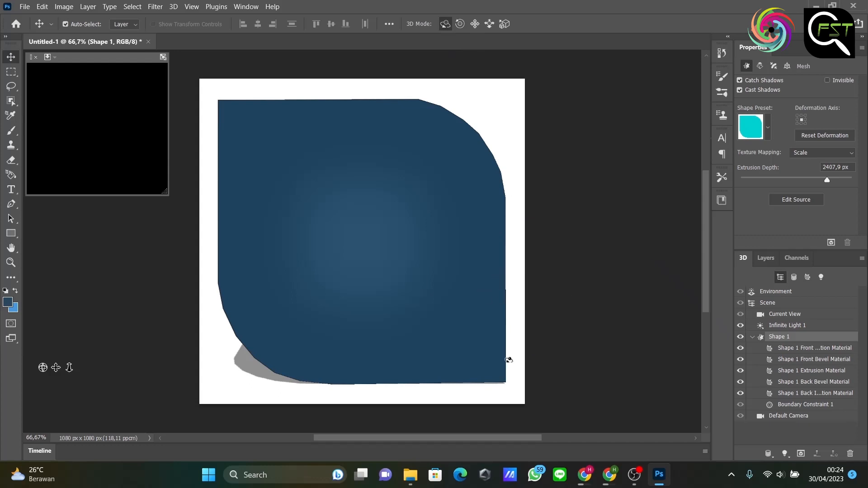
- Rotate the 3D object to expose its right side and reduce its extrusion depth to about 970 px
drag(503, 365, 450, 253)
mouse_move(827, 180)
mouse_down()
mouse_move(801, 181)
mouse_move(812, 180)
mouse_up()
drag(356, 184, 386, 179)
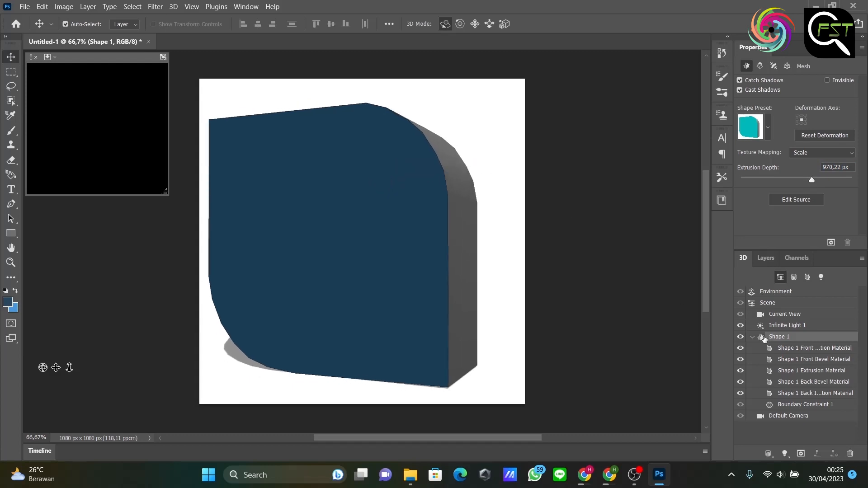
- Open the base color texture of the Shape 1 front inflation material for editing and float its document in a separate window
click(788, 348)
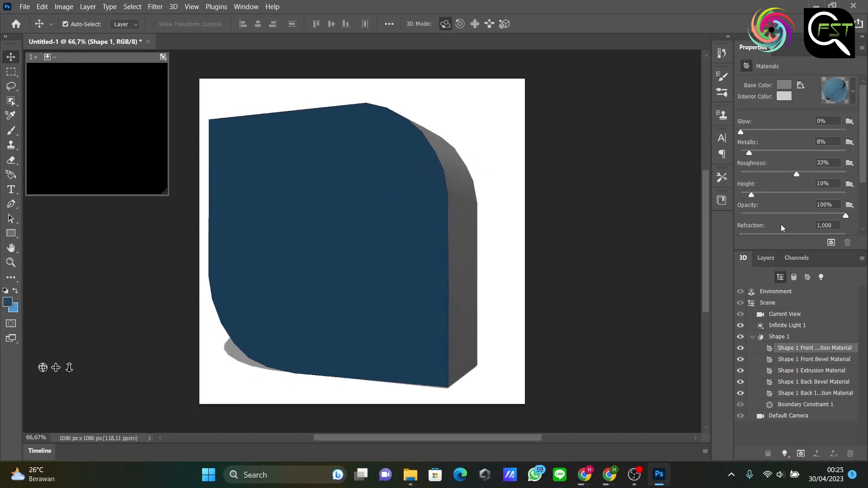
click(799, 89)
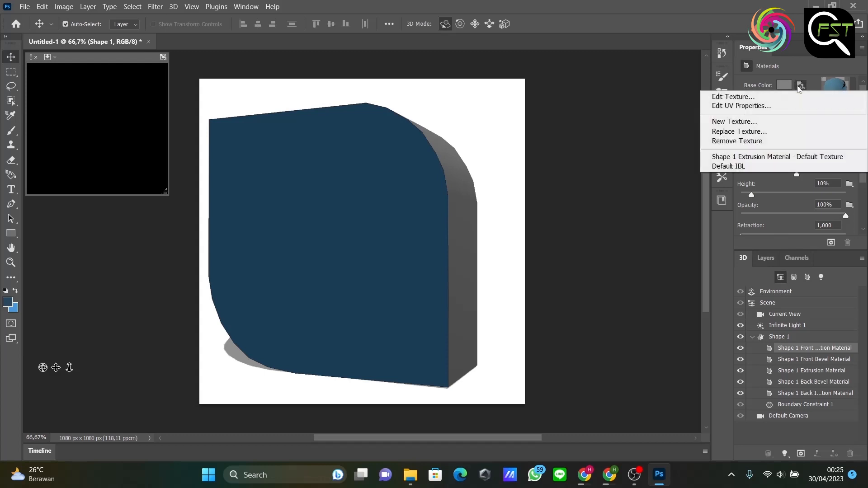
click(769, 93)
click(446, 193)
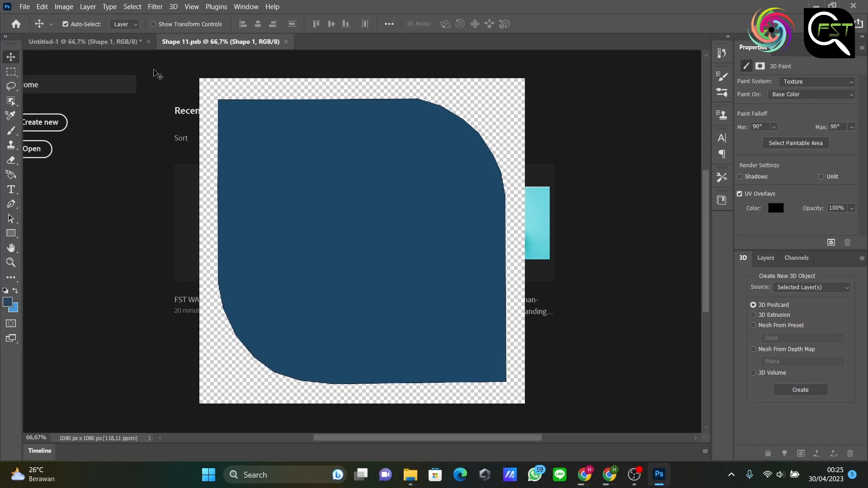
drag(208, 43, 399, 68)
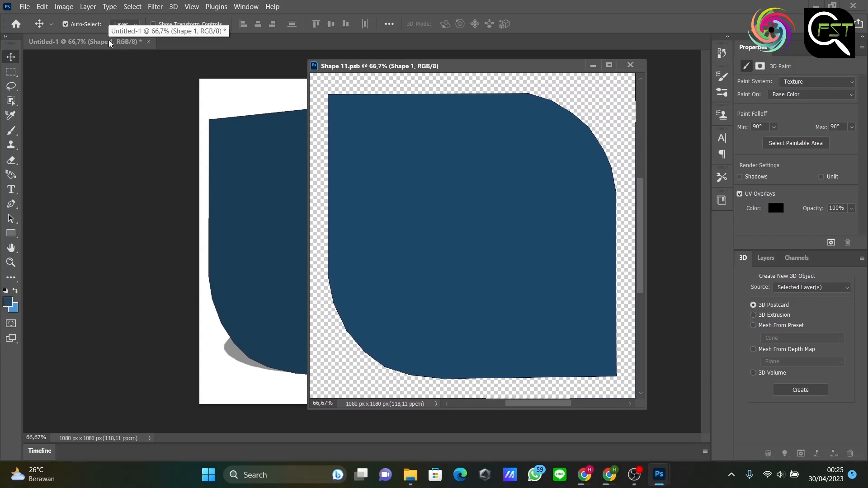
- Copy the FST WARNA 1 (2) logo layer from Untitled-1 into the floating texture document
click(109, 43)
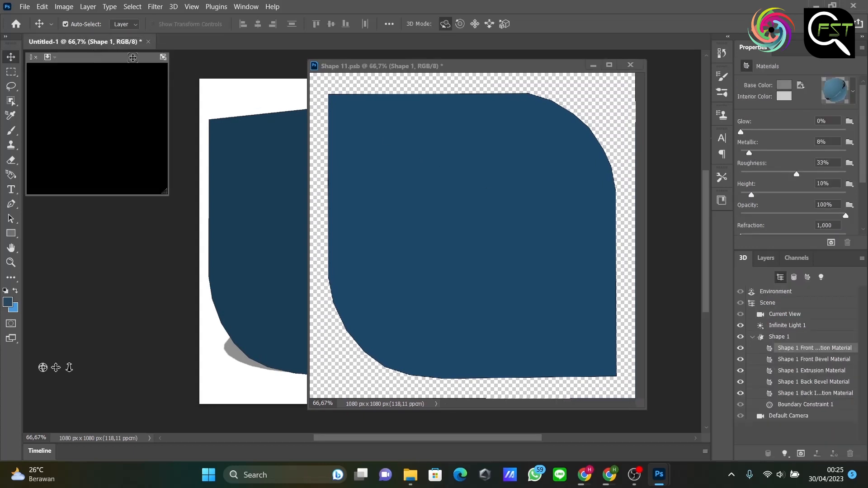
click(365, 66)
click(249, 109)
click(766, 258)
drag(764, 415, 441, 168)
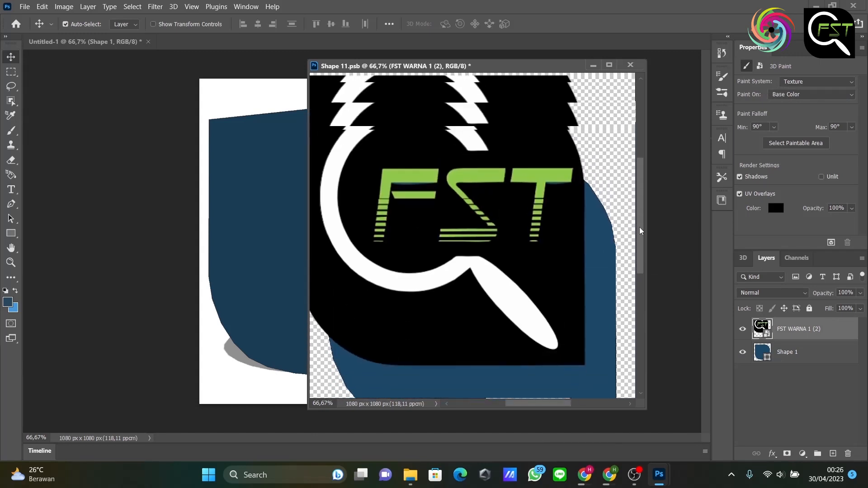
- Align the logo over the blue shape in the texture document, then close the document and save its changes
drag(507, 229, 526, 285)
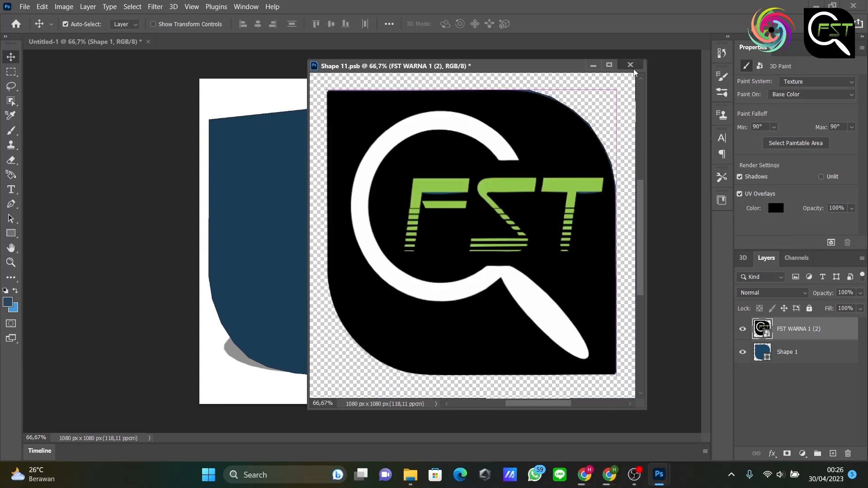
click(631, 64)
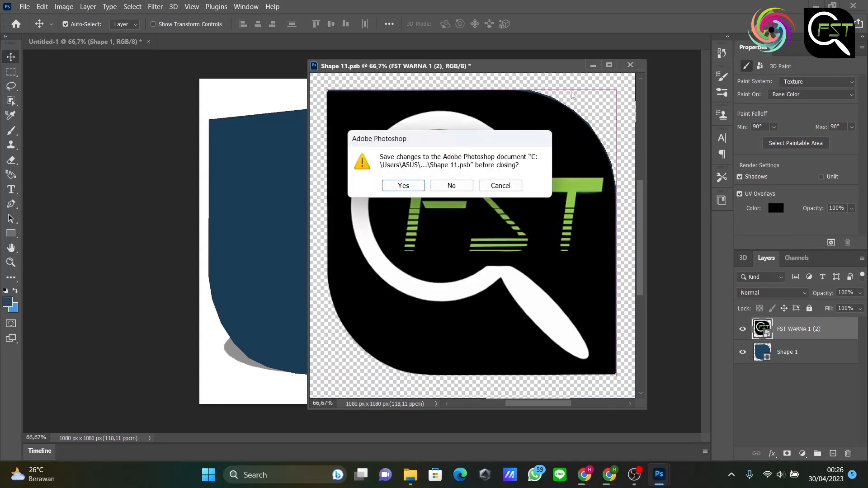
click(409, 185)
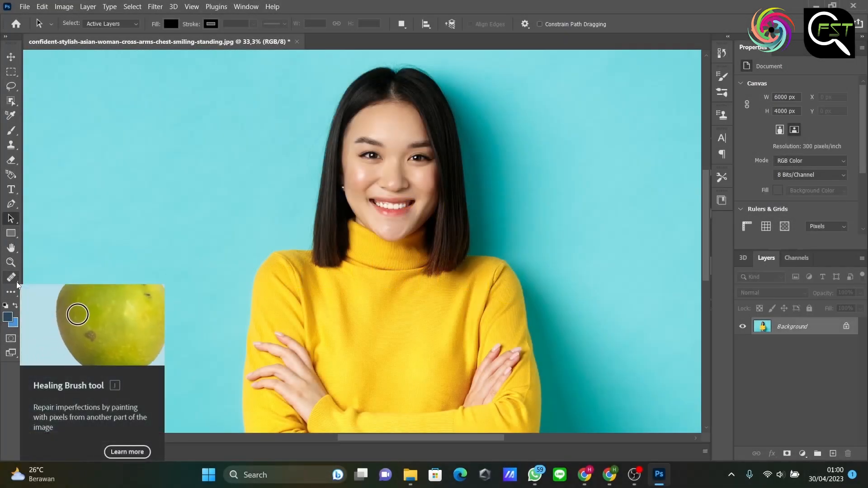
- Paint with the Healing Brush over the hair tips where they meet the yellow sweater's shoulder
click(17, 284)
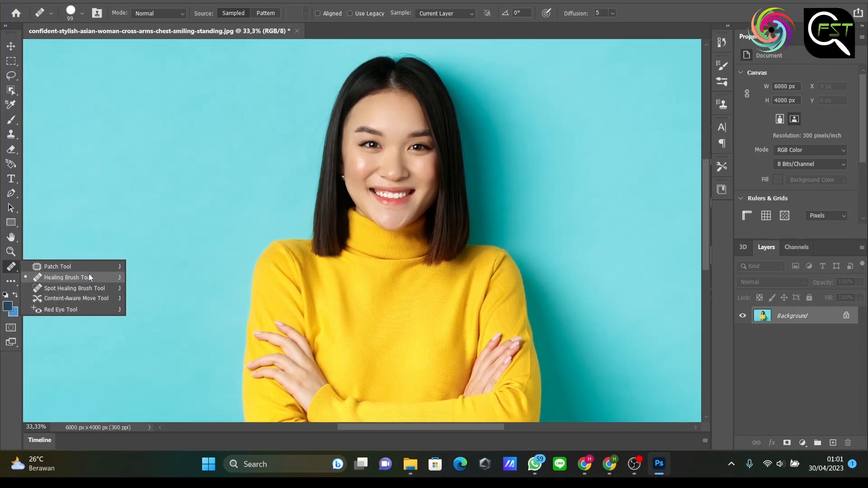
click(89, 277)
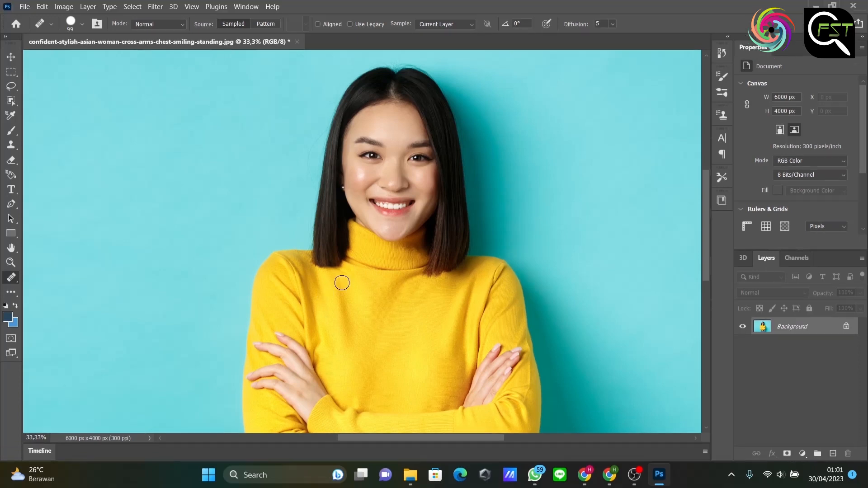
mouse_move(308, 250)
mouse_down()
mouse_move(337, 264)
mouse_move(314, 252)
mouse_move(348, 254)
mouse_move(347, 227)
mouse_move(351, 235)
mouse_move(322, 254)
mouse_up()
- Paint with the Spot Healing Brush along the hairline beside the woman's forehead, above the eyebrow on the earring side
right_click(17, 281)
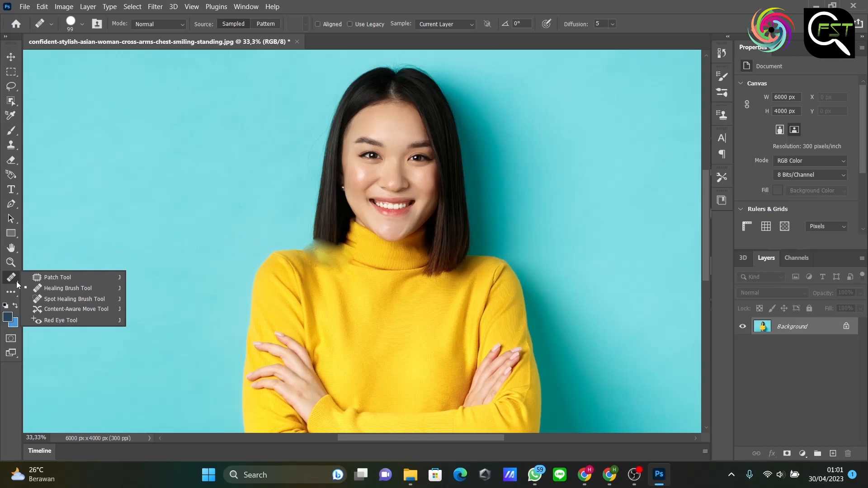
click(50, 300)
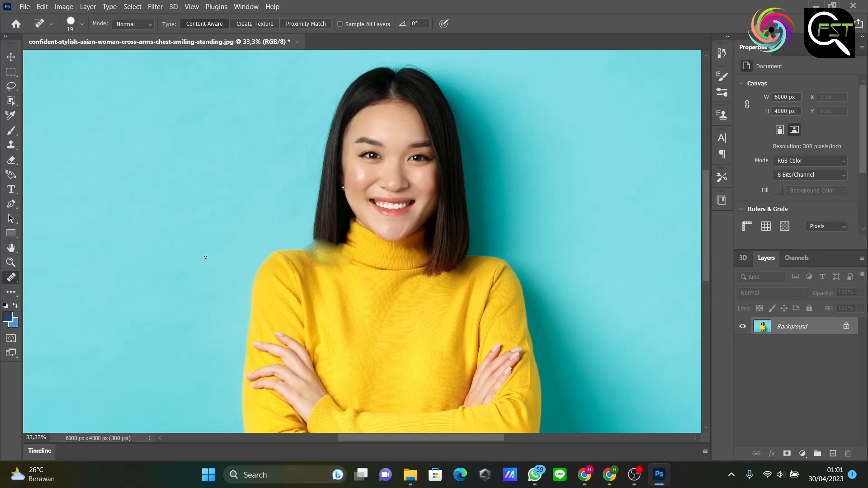
click(11, 262)
click(385, 150)
scroll(388, 109, up, 1)
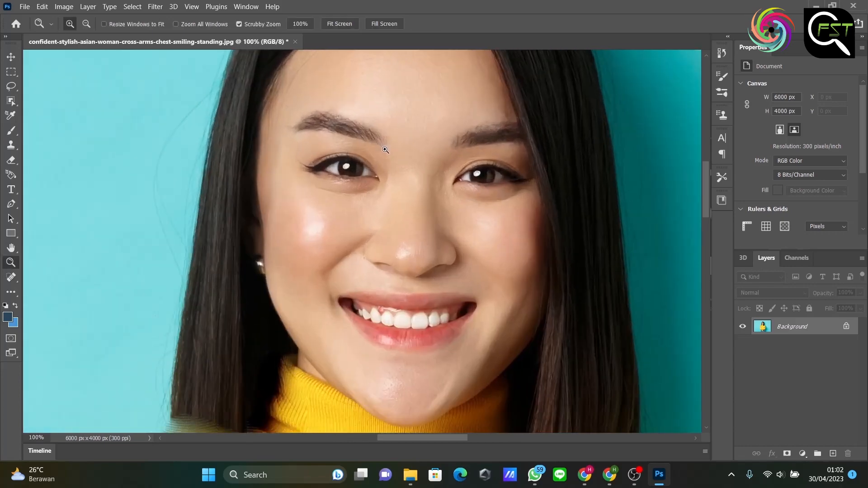
scroll(388, 109, up, 3)
key(j)
mouse_move(340, 146)
mouse_down()
mouse_move(326, 132)
mouse_move(278, 208)
mouse_up()
mouse_move(341, 128)
mouse_down()
mouse_move(277, 192)
mouse_move(265, 226)
mouse_up()
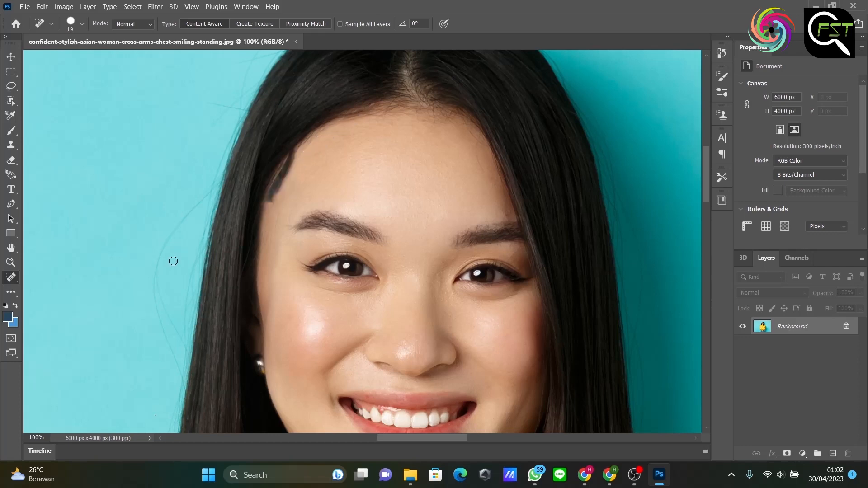
- Outline a round area of the blue background with the Patch tool and patch it from the woman's eye on the earring side
right_click(19, 280)
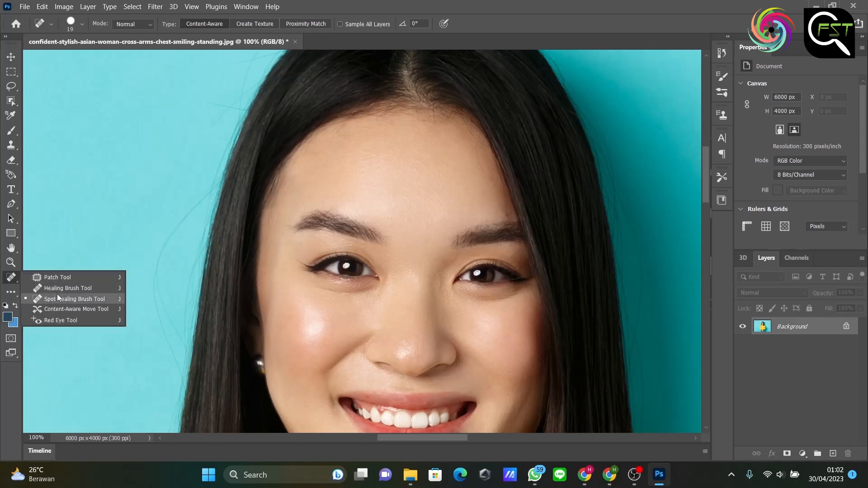
click(58, 277)
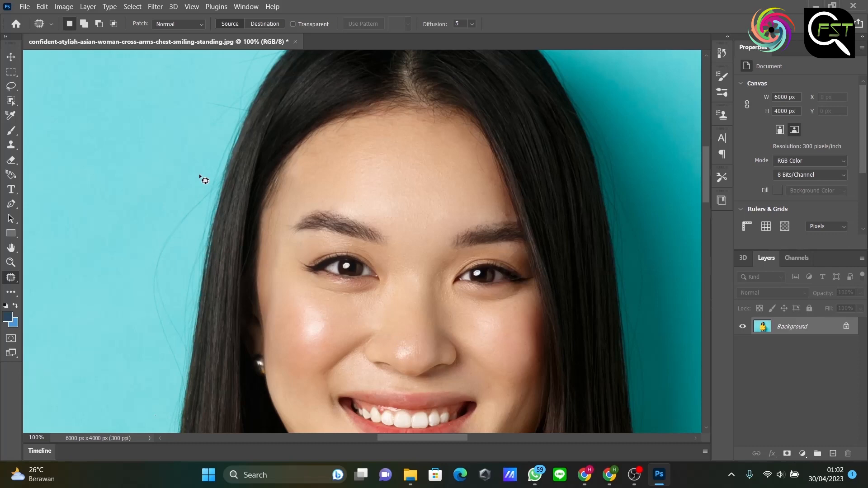
scroll(199, 175, right, 2)
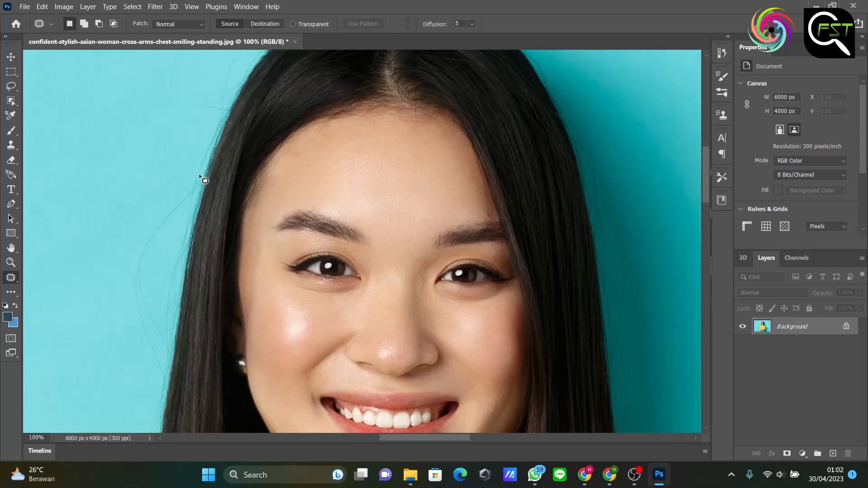
scroll(199, 175, left, 6)
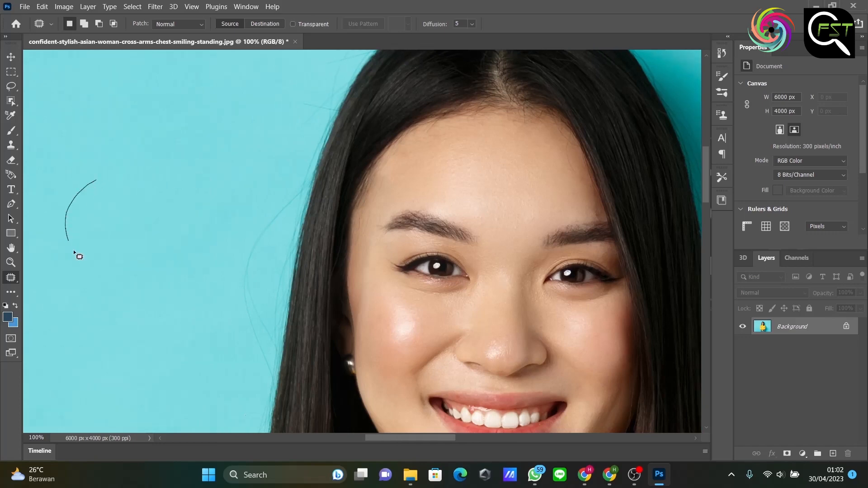
mouse_move(73, 249)
mouse_down()
mouse_move(136, 271)
mouse_move(169, 214)
mouse_move(137, 182)
mouse_move(97, 182)
mouse_up()
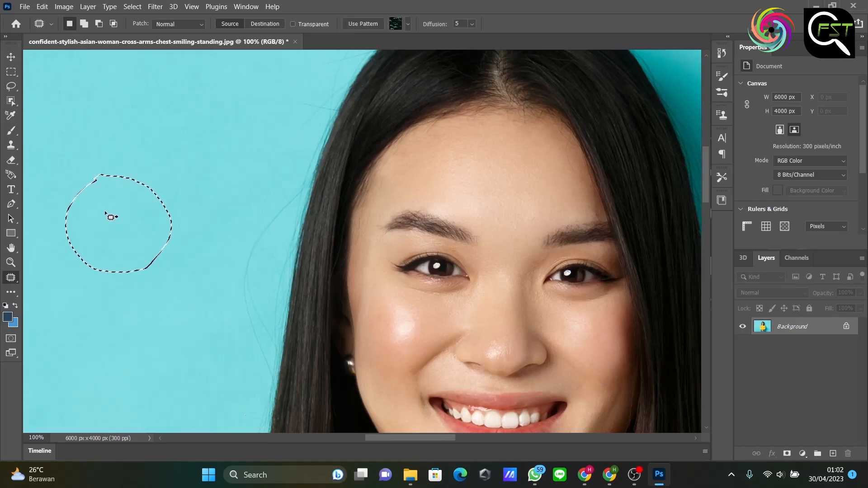
drag(111, 217, 416, 245)
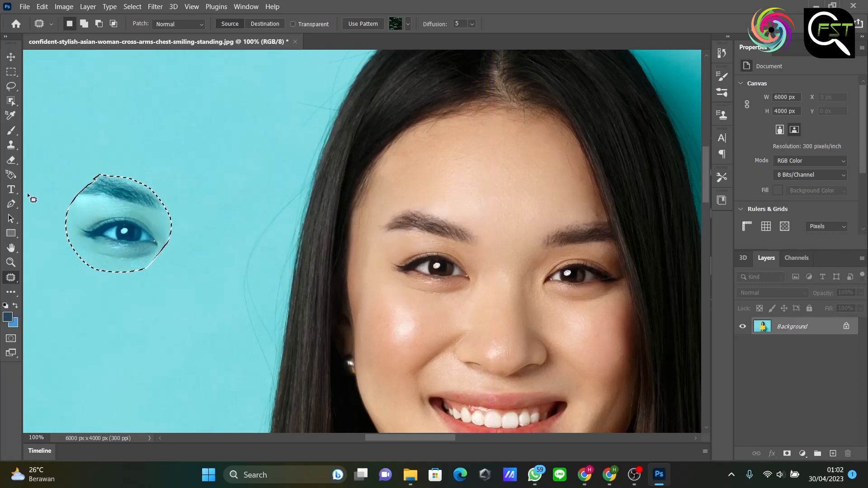
- Apply the Red Eye tool around the woman's eye on the earring side, with 50% pupil size and 50% darken amount
right_click(17, 281)
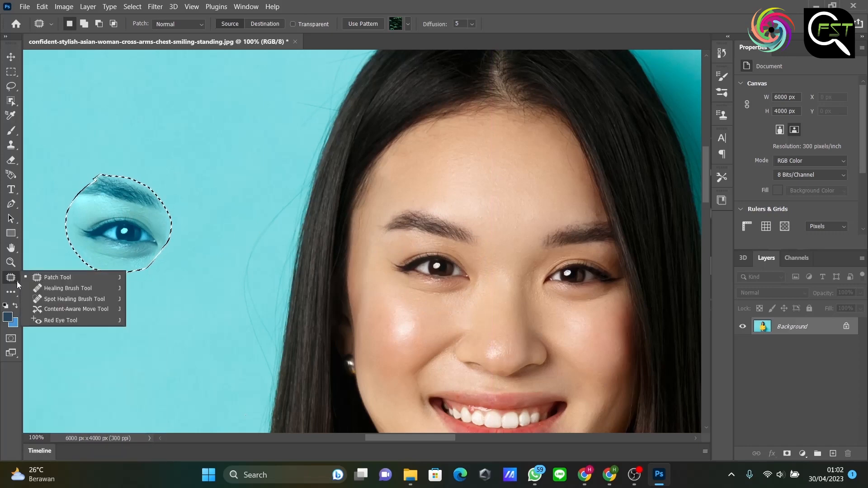
click(58, 321)
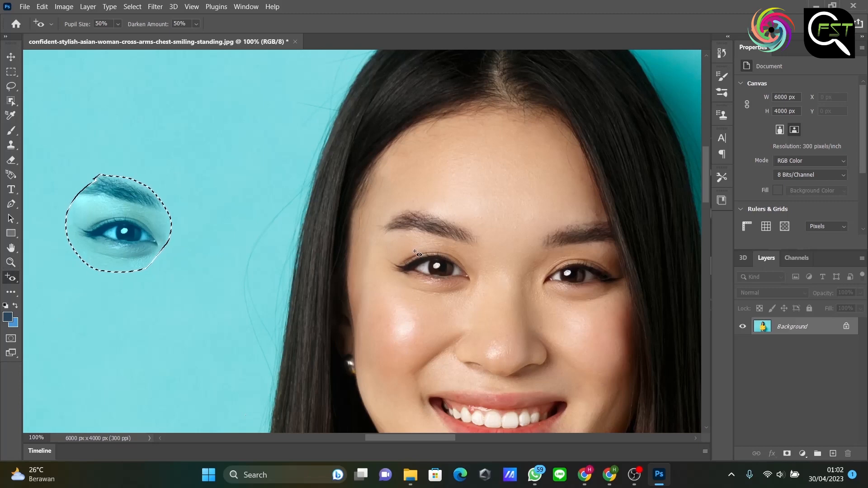
drag(400, 240, 475, 301)
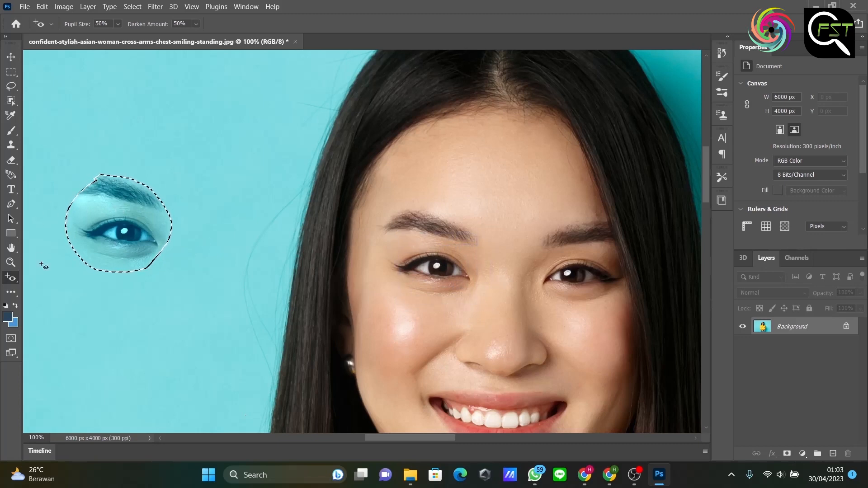
- Clear the patch selection and use Content-Aware Move to shift a section of hair and temple onto the background below the copied eye
click(11, 218)
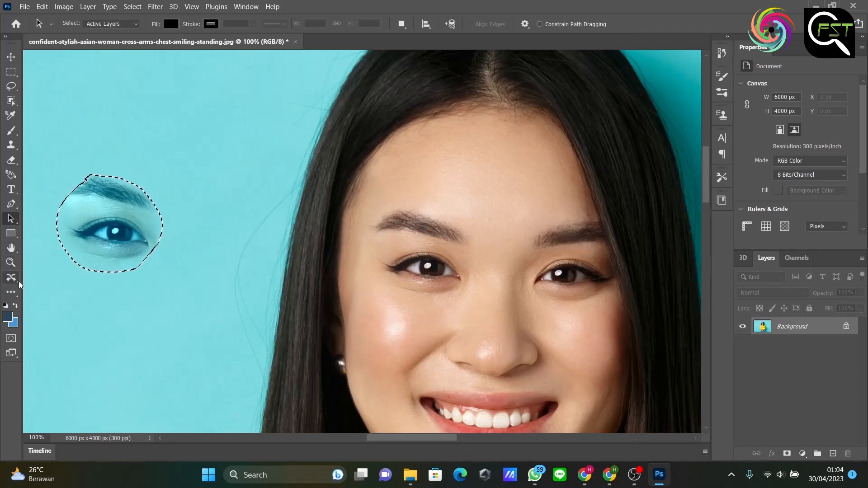
click(19, 282)
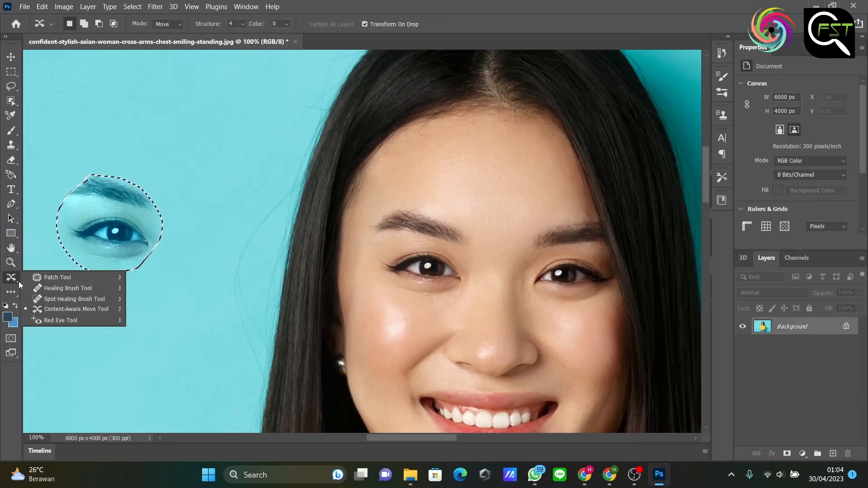
click(50, 309)
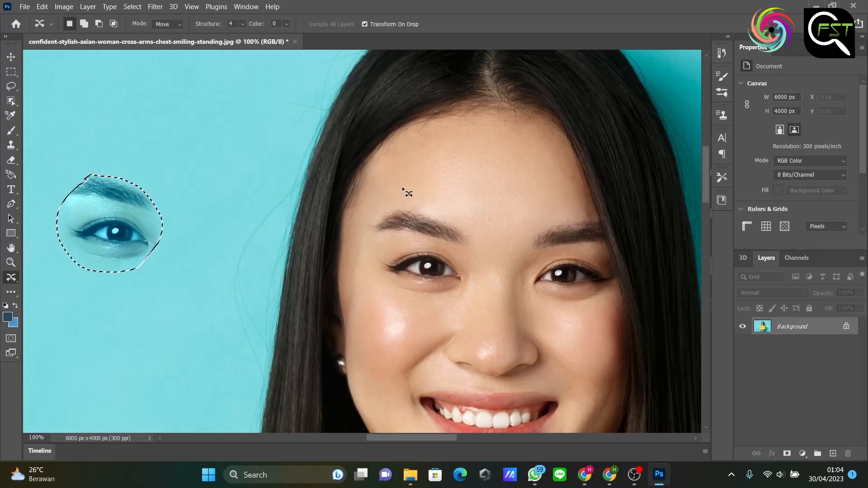
key(ctrl+d)
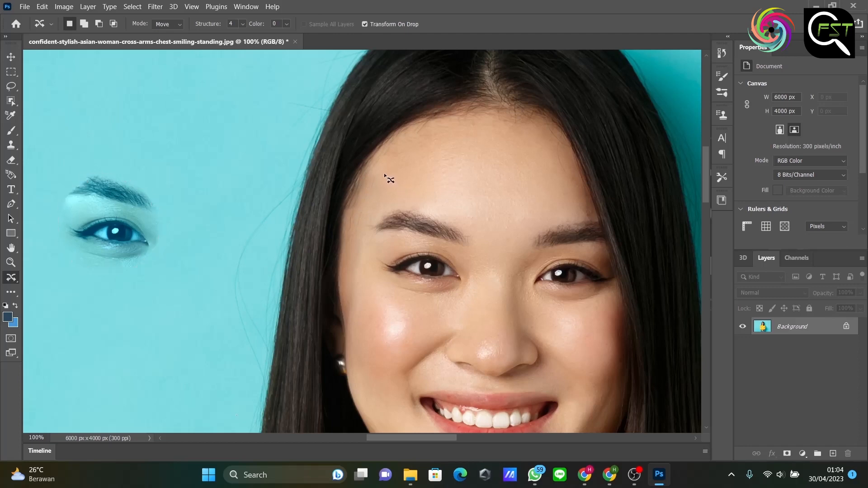
mouse_move(293, 240)
mouse_down()
mouse_move(394, 209)
mouse_move(385, 173)
mouse_up()
drag(327, 220, 119, 361)
key(Return)
key(z)
alt+click(308, 307)
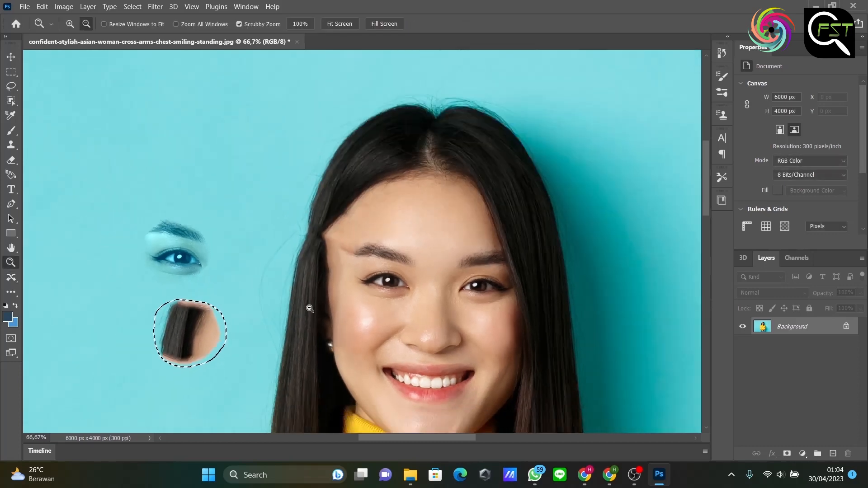
alt+click(308, 308)
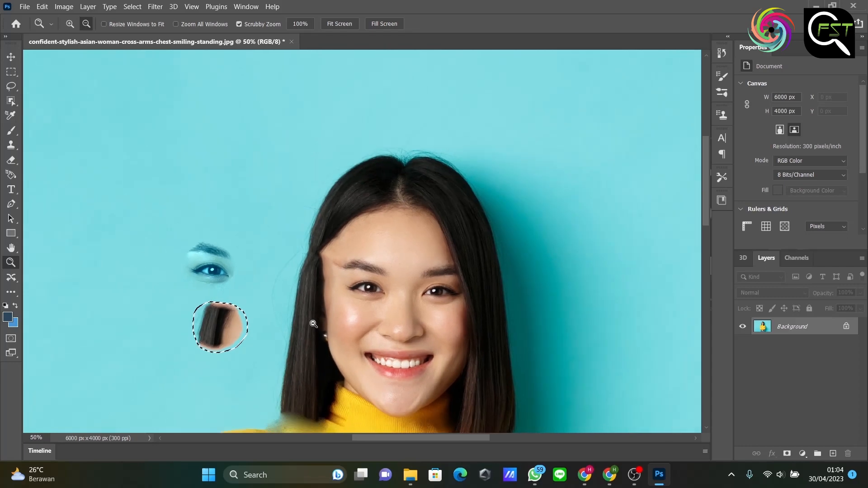
alt+click(312, 324)
scroll(314, 325, down, 3)
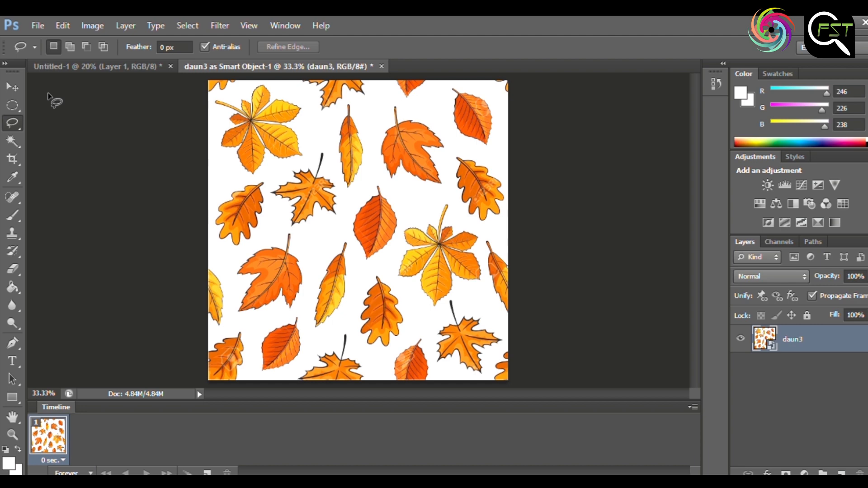
click(16, 133)
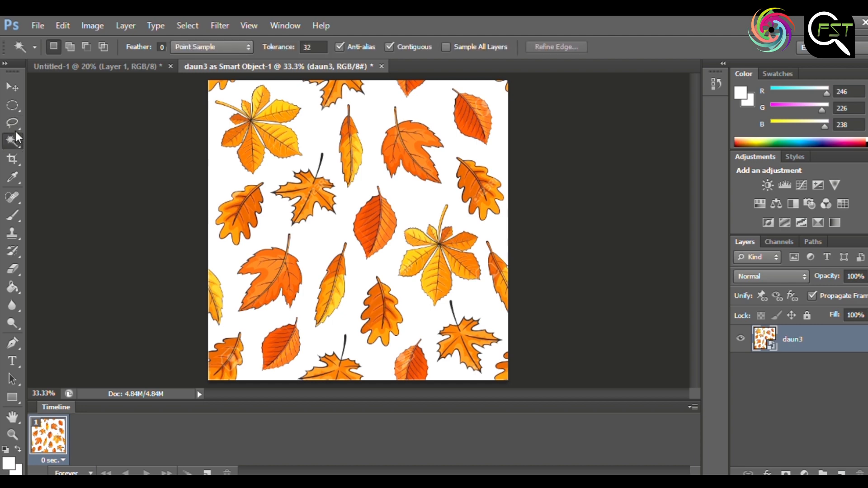
click(14, 124)
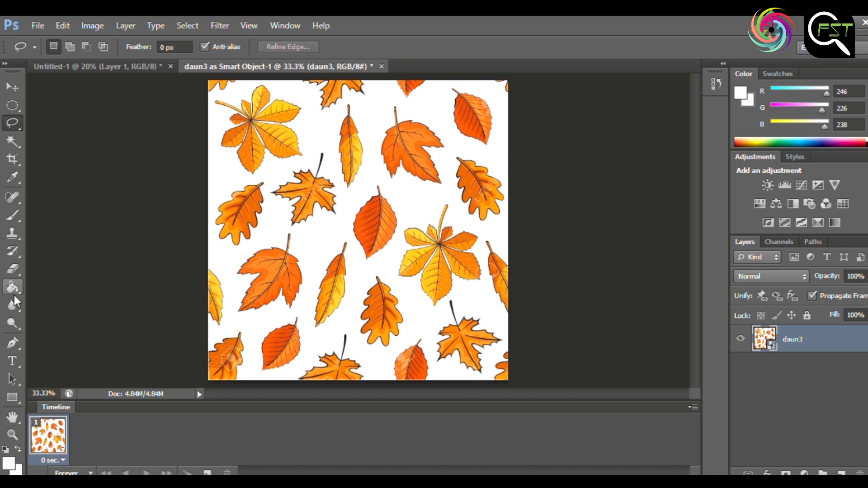
click(10, 343)
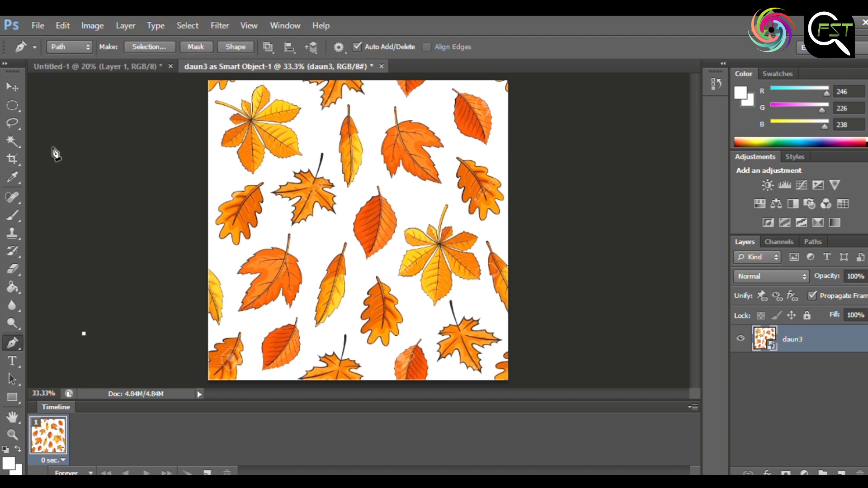
- Draw a rectangular marquee selection around the orange maple leaf and its neighbouring leaves in the upper part of the daun3 pattern
click(10, 105)
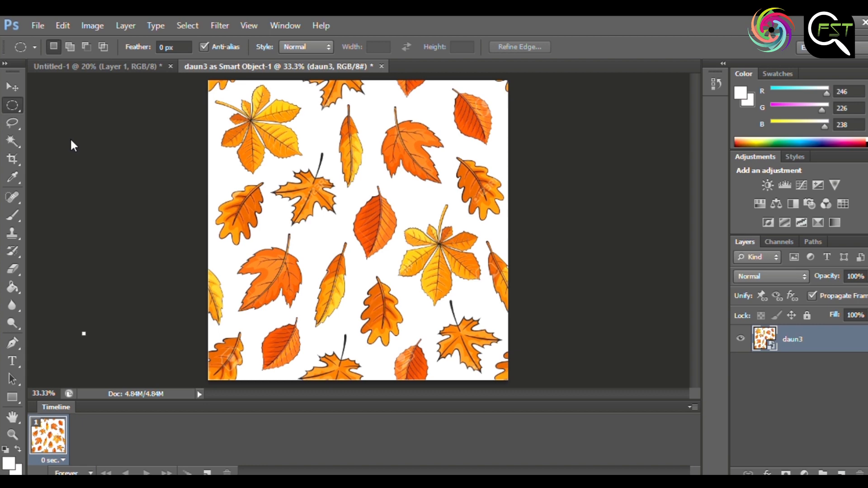
key(shift+m)
drag(281, 113, 285, 114)
drag(338, 109, 483, 200)
- Draw an elliptical marquee selection across the upper middle leaves and replace it with a single-column selection through the pattern
key(shift+m)
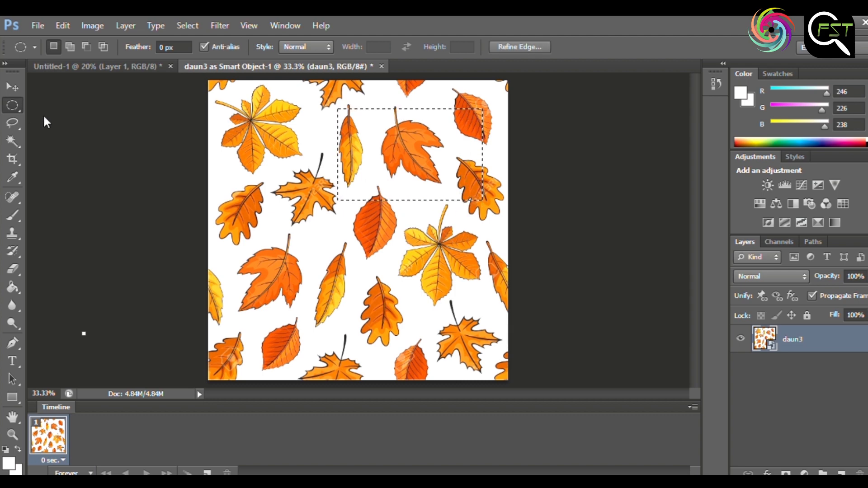
click(283, 109)
drag(293, 118, 439, 195)
click(431, 183)
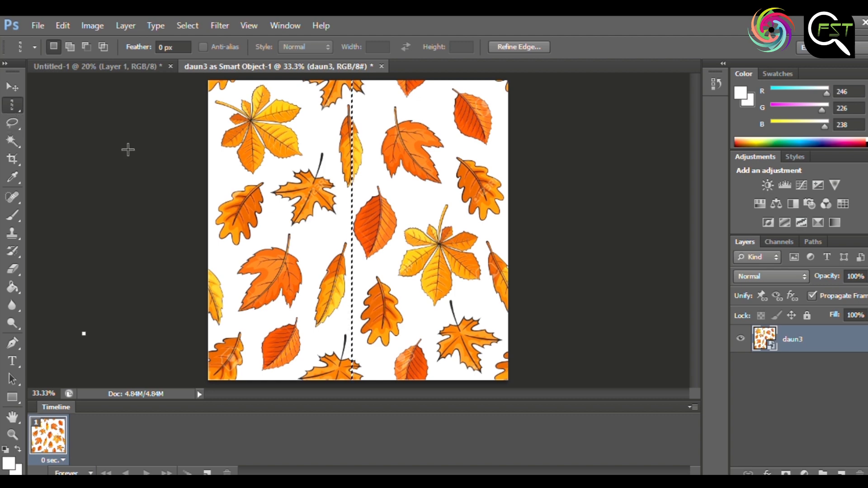
- Clear the column selection and trace one lobe of the upper-left yellow leaf with the freehand Lasso
click(4, 120)
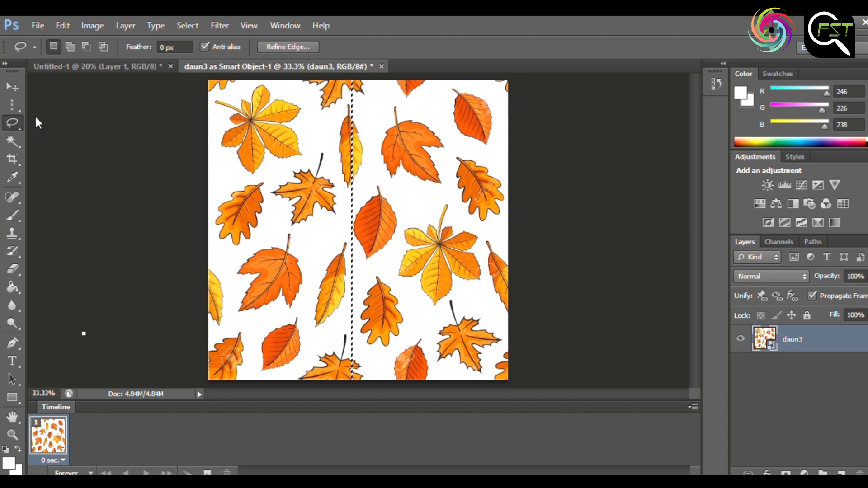
key(ctrl+d)
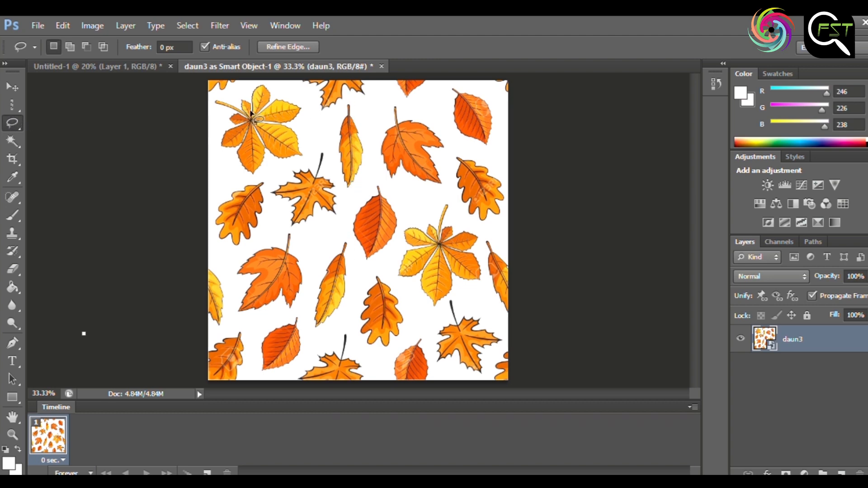
mouse_move(270, 98)
mouse_down()
mouse_move(301, 106)
mouse_move(298, 115)
mouse_move(279, 123)
mouse_move(248, 117)
mouse_move(253, 121)
mouse_up()
- Clear the lobe selection and draw a straight-edged Polygonal Lasso selection between the two maple leaves and the oak leaf near the pattern's center
key(shift+l)
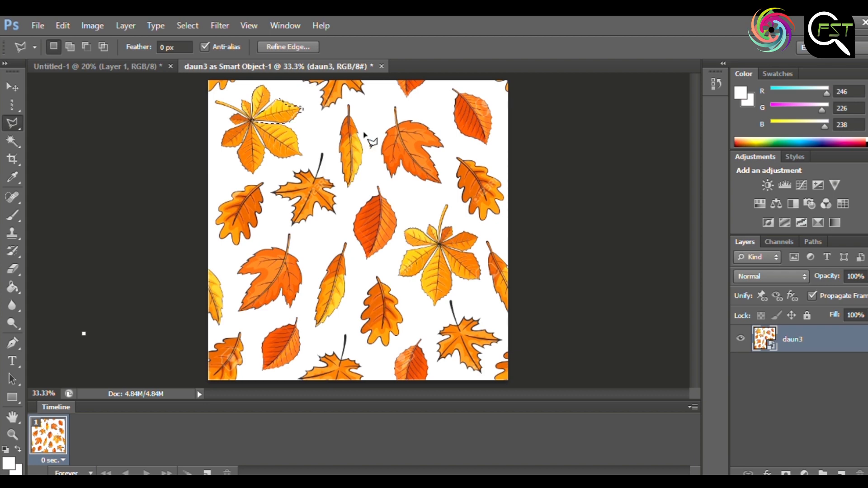
key(ctrl+d)
click(317, 177)
click(397, 144)
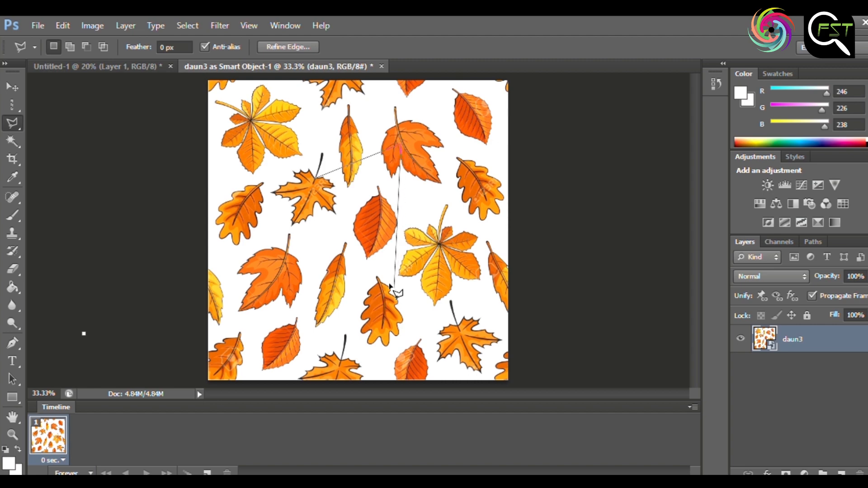
click(394, 288)
click(316, 178)
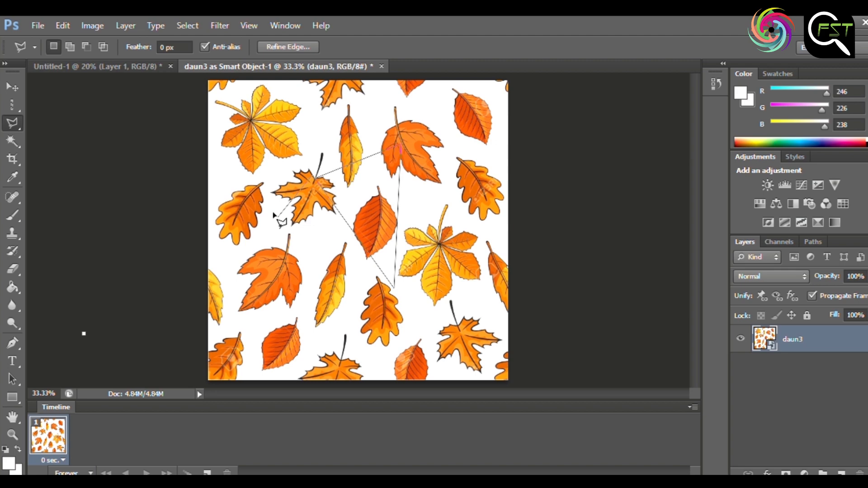
click(278, 217)
click(354, 233)
click(392, 288)
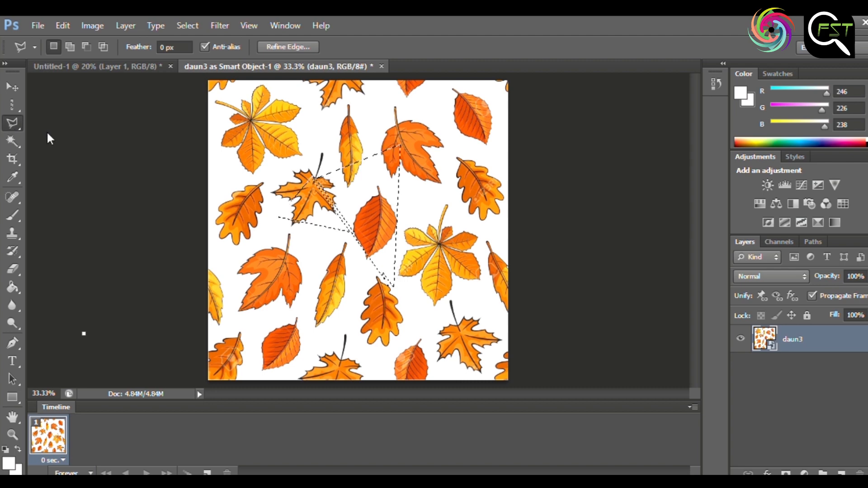
- Start a Magnetic Lasso outline beside the lower lobes of the yellow leaf in the pattern's upper-left area
key(shift+l)
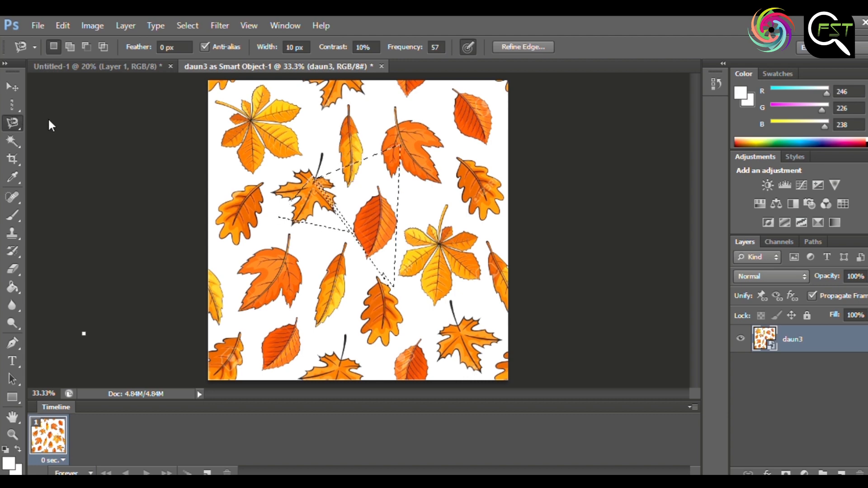
click(267, 161)
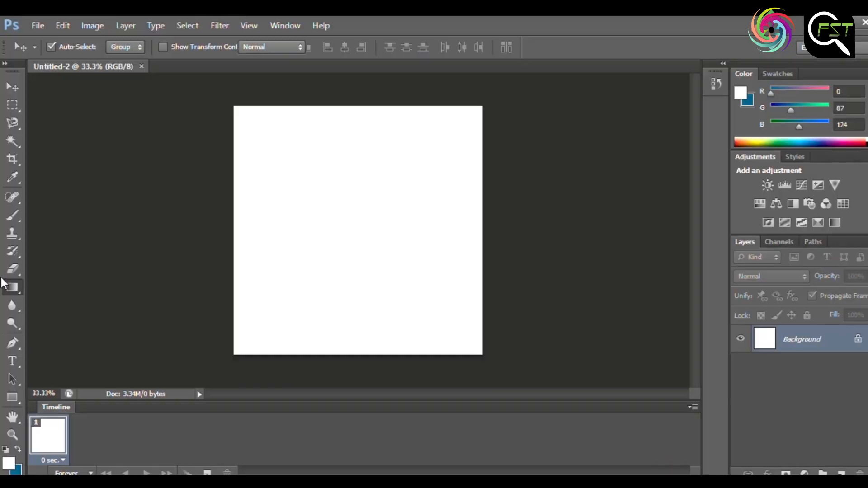
- Fill the blank canvas with a horizontal white-to-blue linear gradient and replace it with a radial gradient centered near the canvas's middle
click(3, 285)
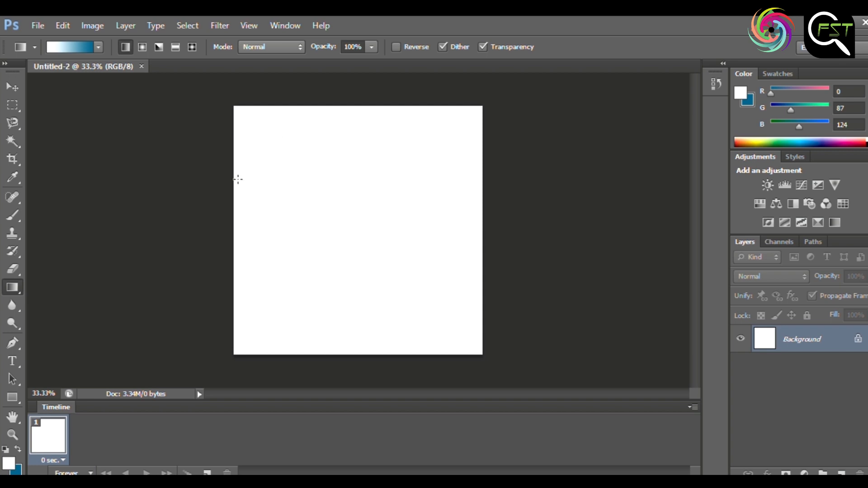
drag(238, 179, 413, 181)
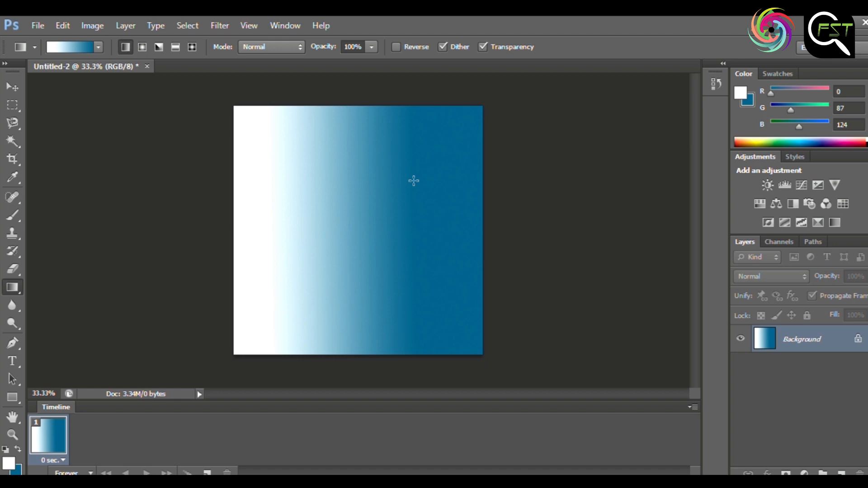
click(142, 46)
drag(366, 243, 389, 130)
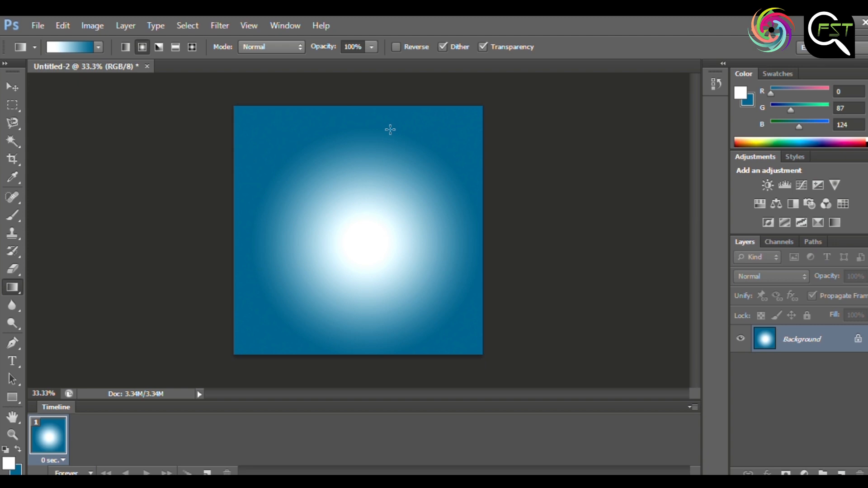
- Cover the canvas with a white-to-blue angle gradient and replace it with a slanted reflected gradient drawn from the upper middle downward
click(158, 45)
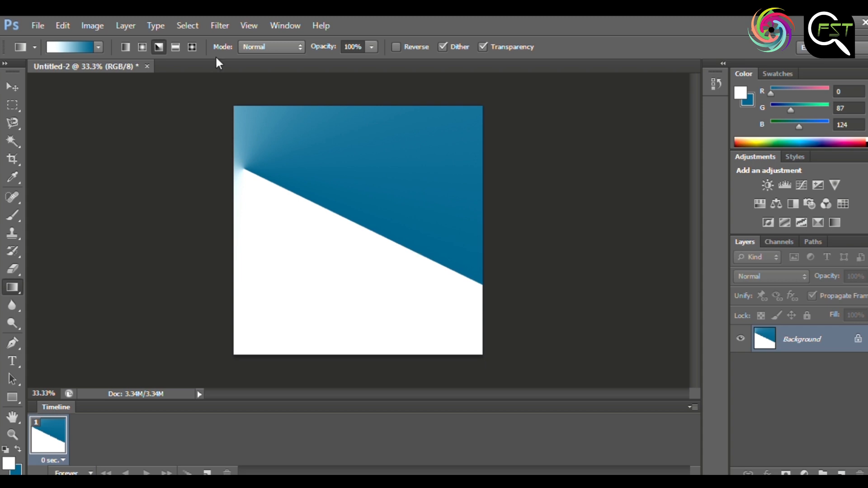
click(177, 45)
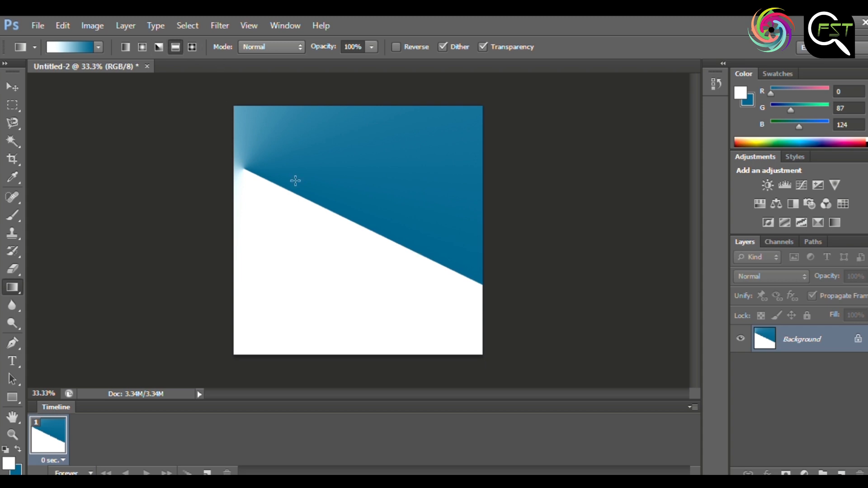
drag(297, 186, 339, 319)
- Draw a diamond gradient from the canvas's upper-left area diagonally down toward its lower middle
click(192, 47)
drag(281, 145, 376, 271)
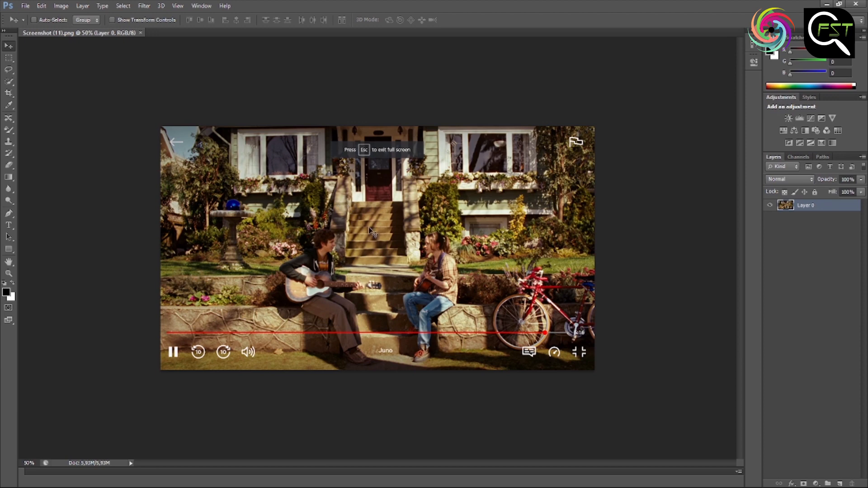
- Try test strokes on the photo around the steps and beside the seated guitarist, and undo the last brush stroke
mouse_move(400, 218)
mouse_down()
mouse_move(332, 227)
mouse_move(503, 96)
mouse_move(485, 36)
mouse_move(358, 288)
mouse_move(368, 296)
mouse_up()
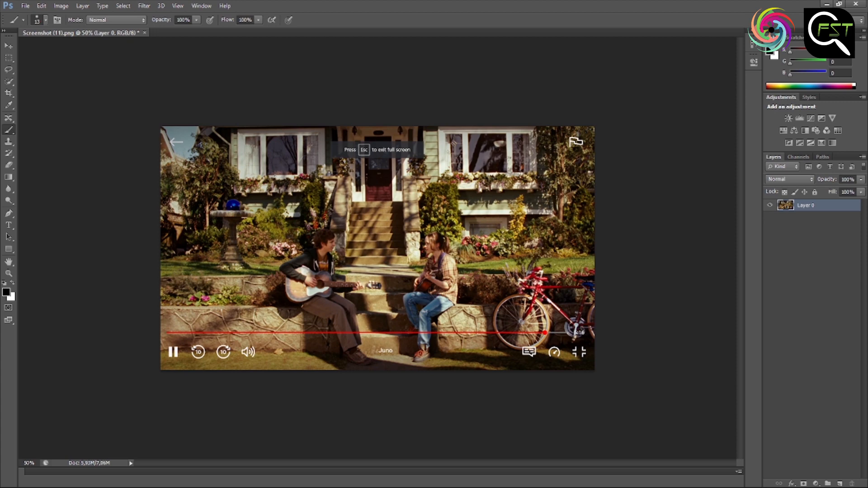
right_click(15, 132)
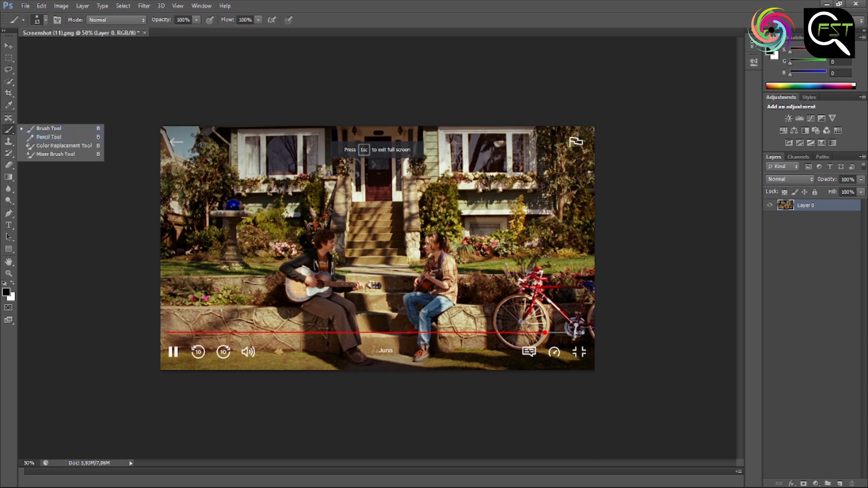
mouse_move(309, 225)
mouse_down()
mouse_move(347, 228)
mouse_move(354, 265)
mouse_move(407, 248)
mouse_move(468, 280)
mouse_move(414, 332)
mouse_move(292, 310)
mouse_move(301, 226)
mouse_up()
key(ctrl+z)
- Switch from the regular brush to the Color Replacement Tool
right_click(8, 130)
click(33, 142)
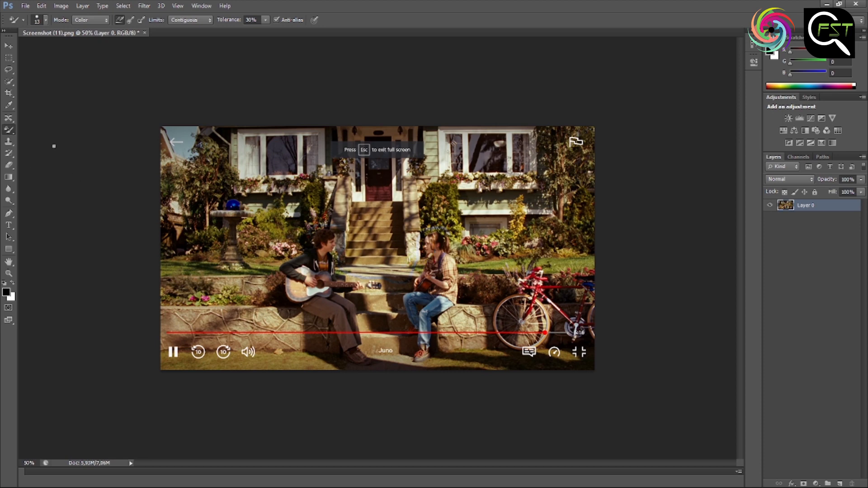
- Outline the two seated musicians with the Content-Aware Move Tool and try to move the selected area with the Move Tool
click(9, 118)
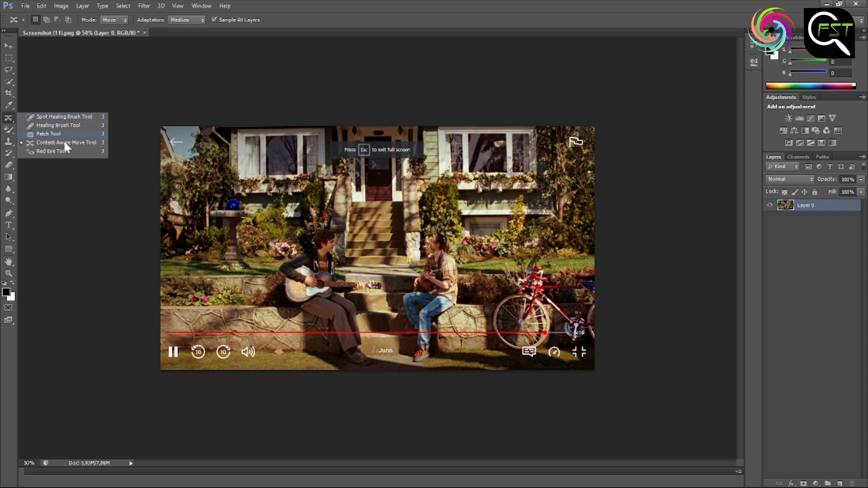
mouse_move(306, 232)
mouse_down()
mouse_move(331, 226)
mouse_move(352, 236)
mouse_move(361, 268)
mouse_move(405, 272)
mouse_move(430, 231)
mouse_move(458, 240)
mouse_move(471, 291)
mouse_move(463, 314)
mouse_move(441, 331)
mouse_move(356, 339)
mouse_up()
drag(299, 322, 301, 324)
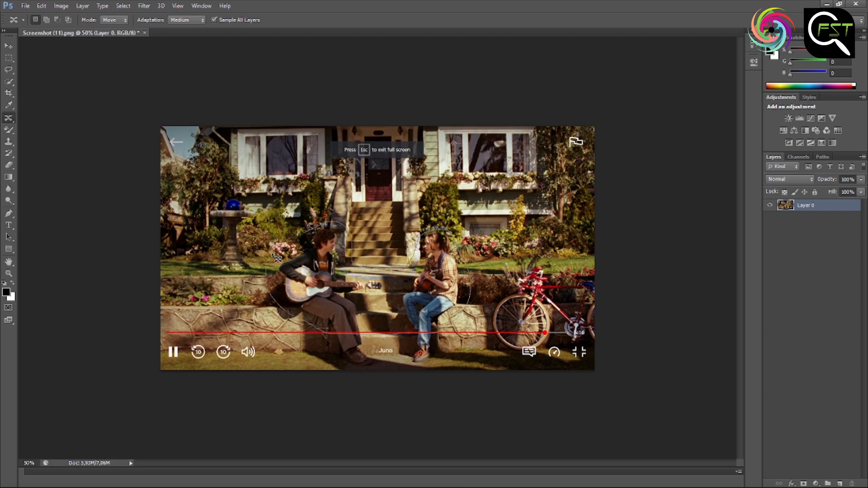
click(9, 45)
drag(462, 337, 382, 252)
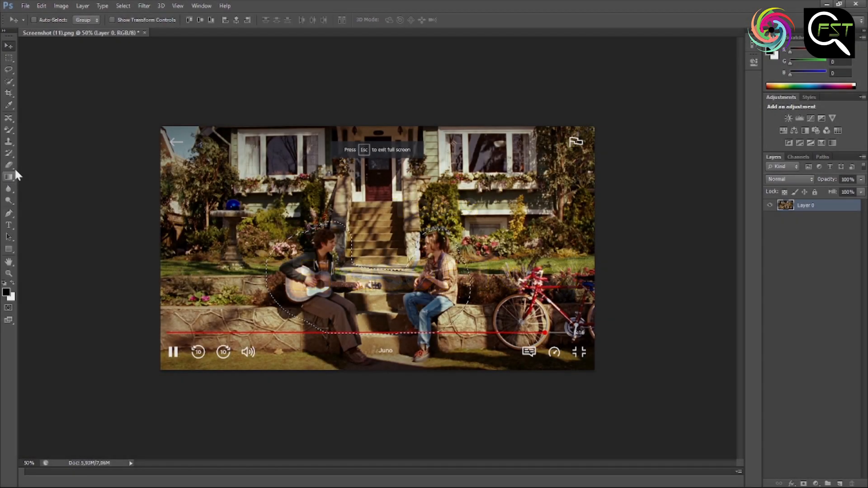
- Switch to the standard Eraser Tool, keeping the selection around the two musicians active
click(13, 165)
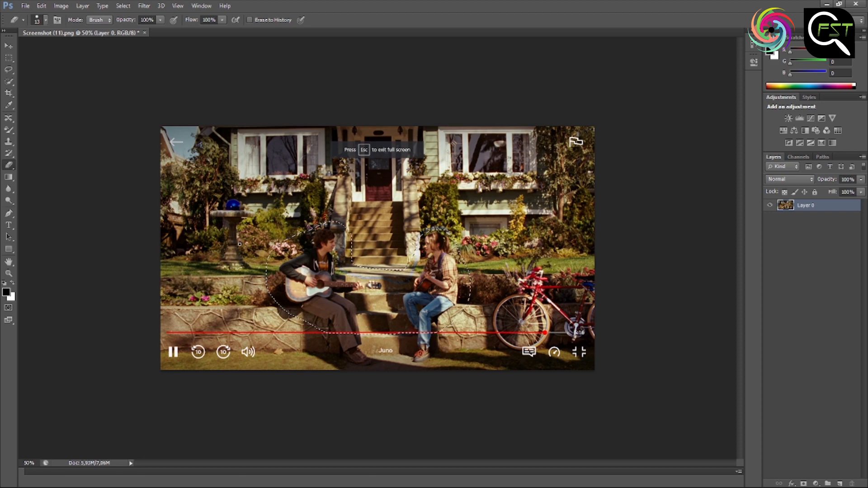
click(10, 163)
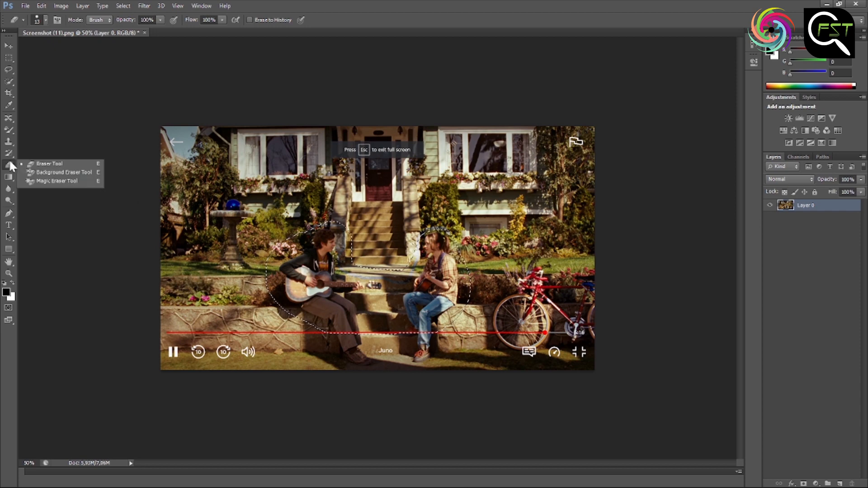
click(42, 167)
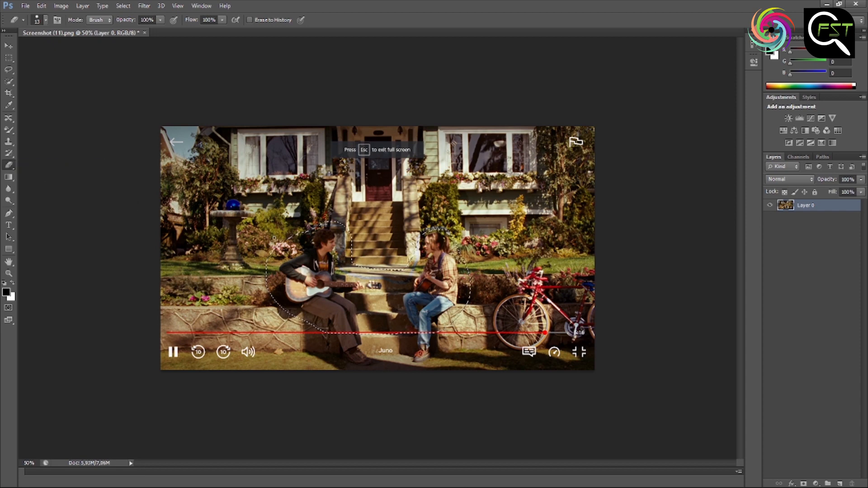